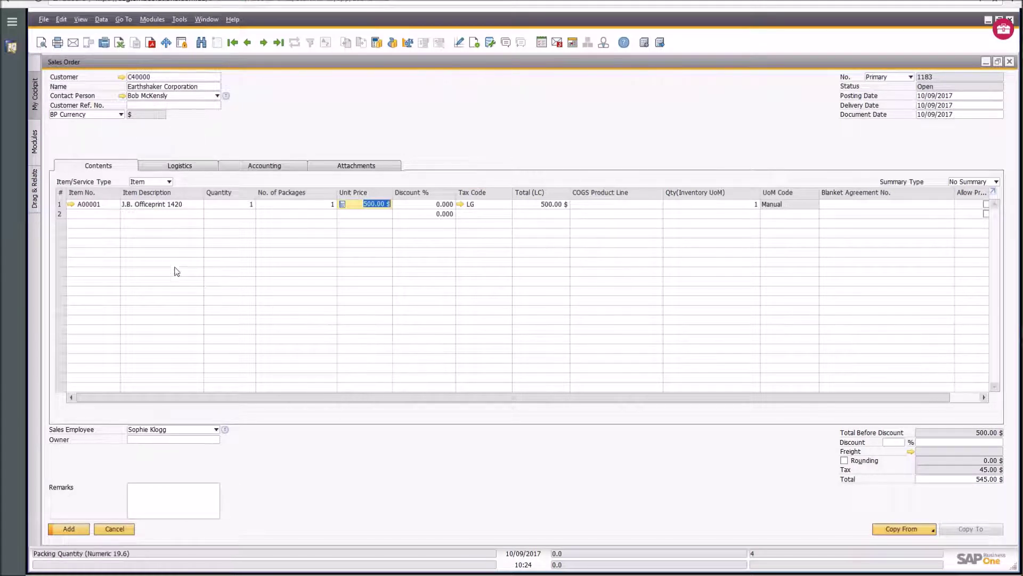
Add items A00002 (J.B. Officeprint 1111) and A00003 (J.B. Officeprint 1186) as the second and third rows of the sales order
left_click(103, 214)
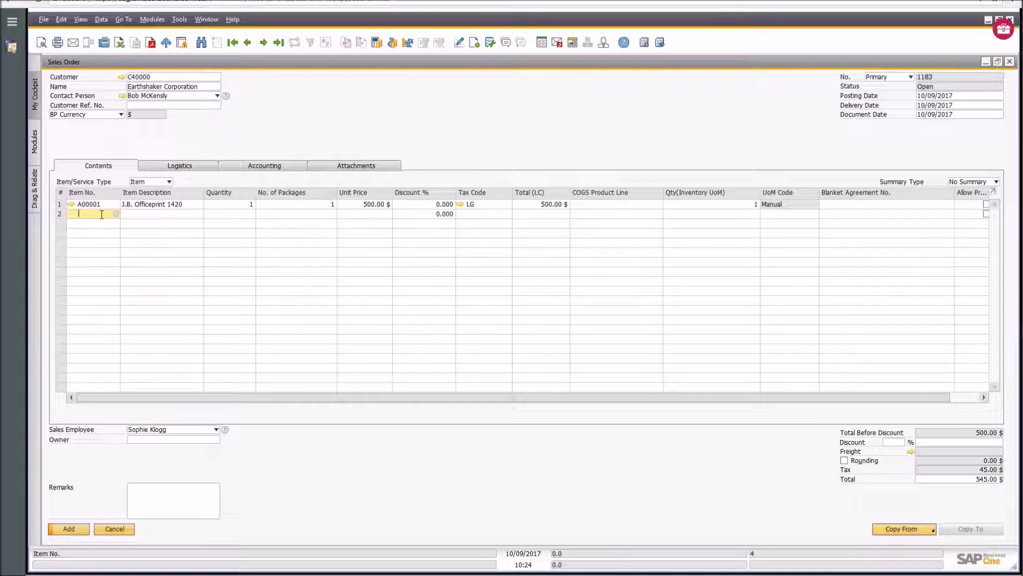
left_click(116, 214)
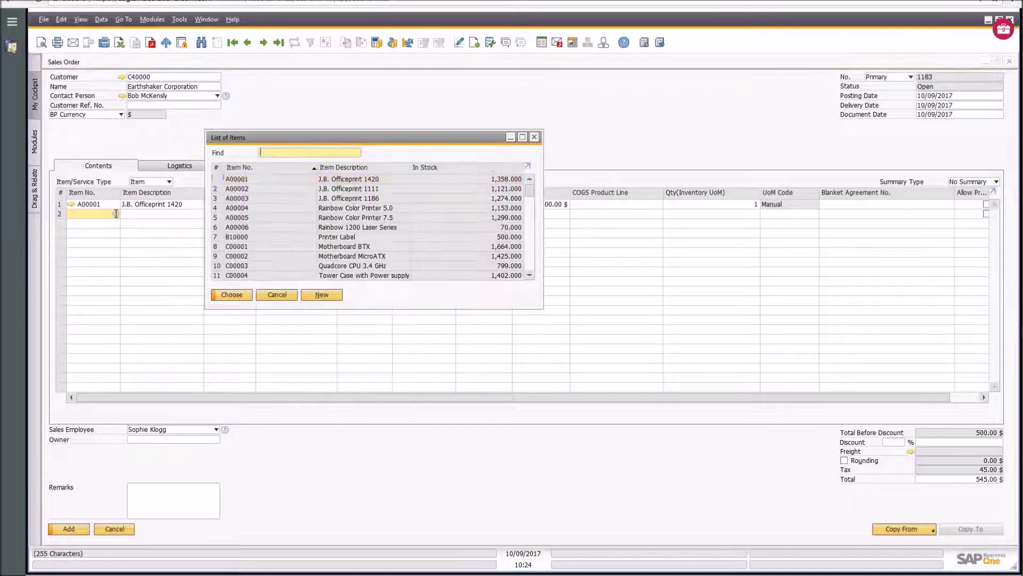
double_click(268, 189)
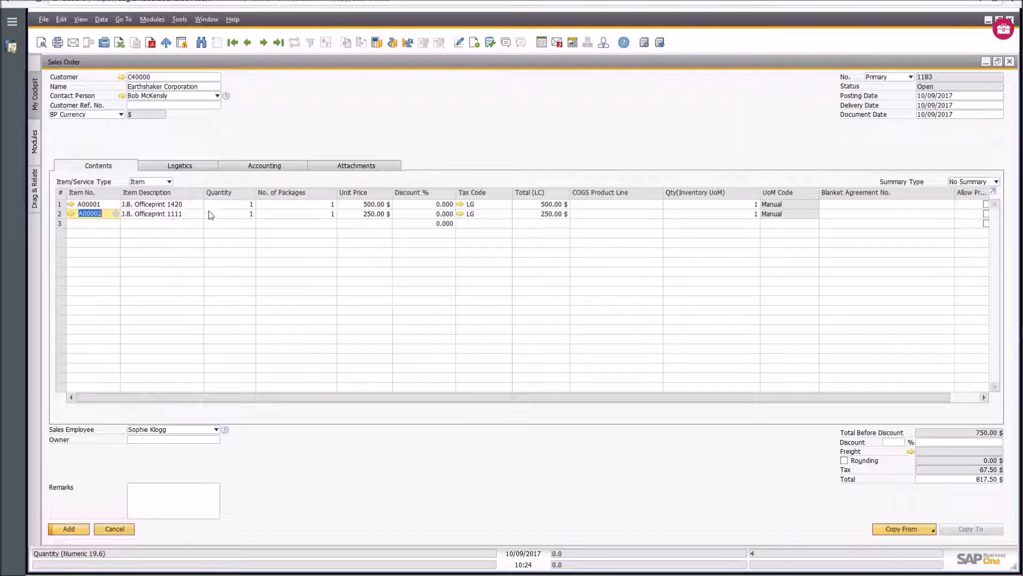
left_click(103, 225)
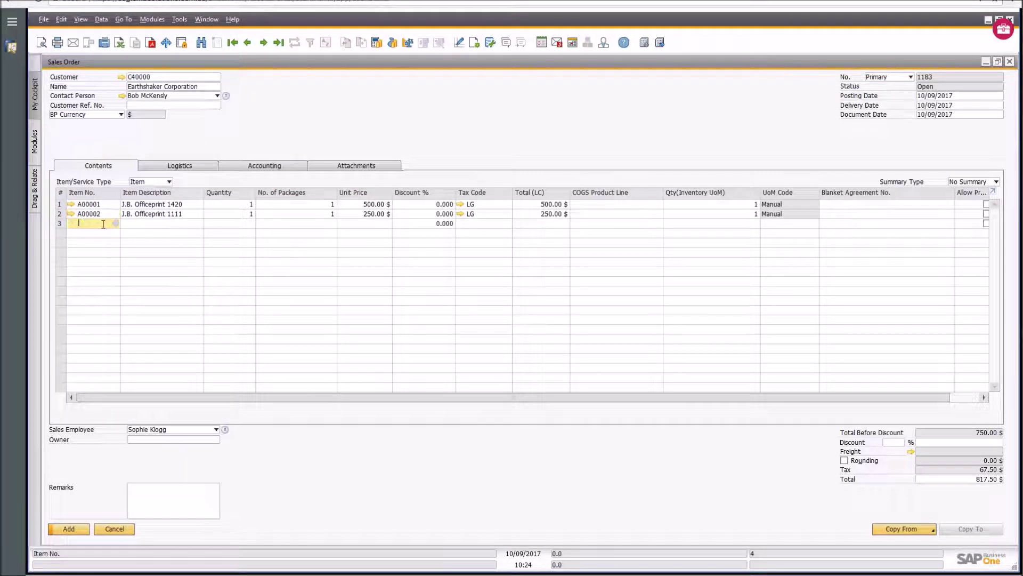
left_click(116, 223)
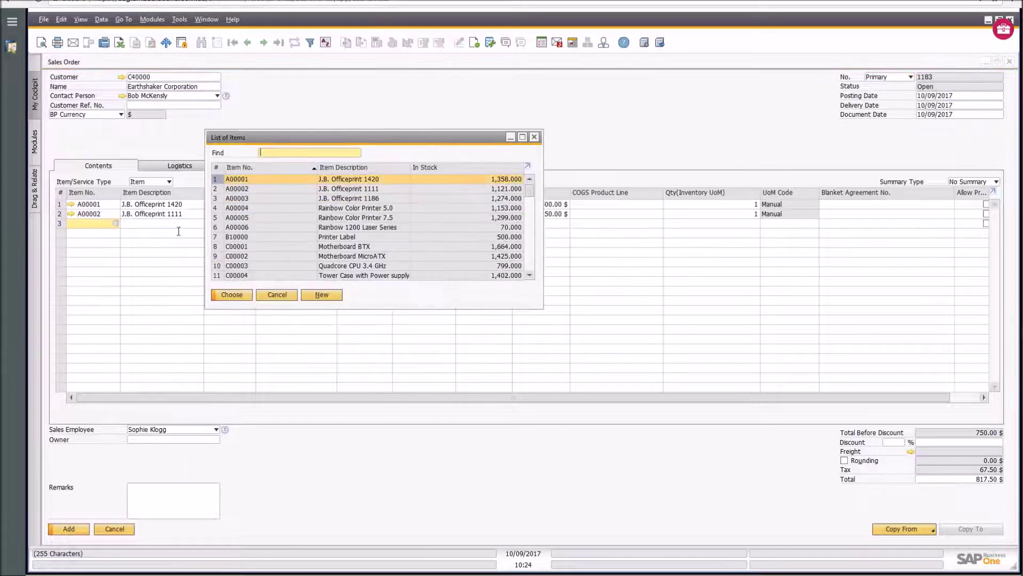
left_click(264, 198)
double_click(264, 197)
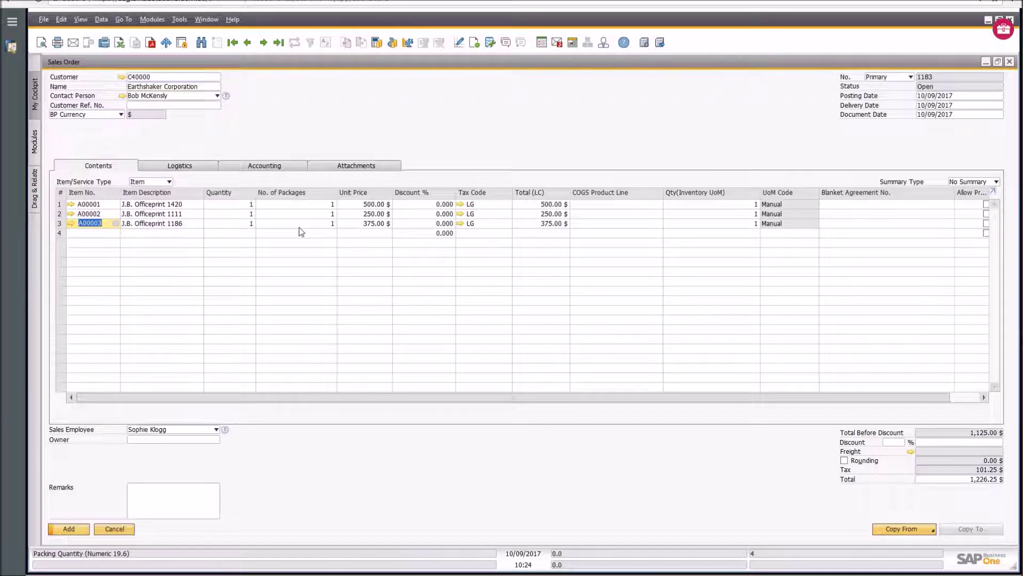
Set the order quantity to 10 for item A00002 and to 5 for item A00001
left_click(244, 214)
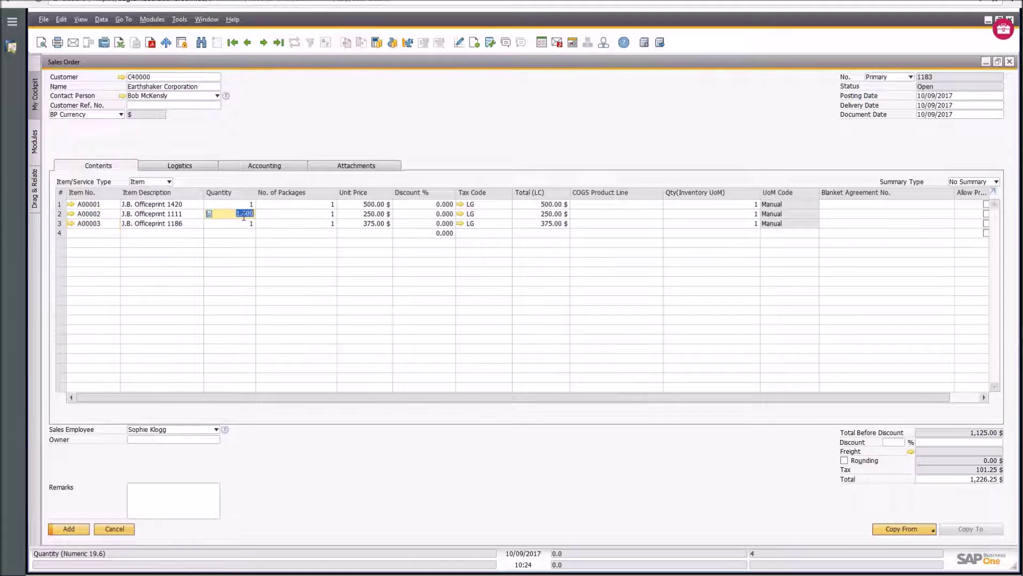
type("10")
left_click(249, 205)
type("5")
key("BackSpace")
key("BackSpace")
key("BackSpace")
key("BackSpace")
key("Delete")
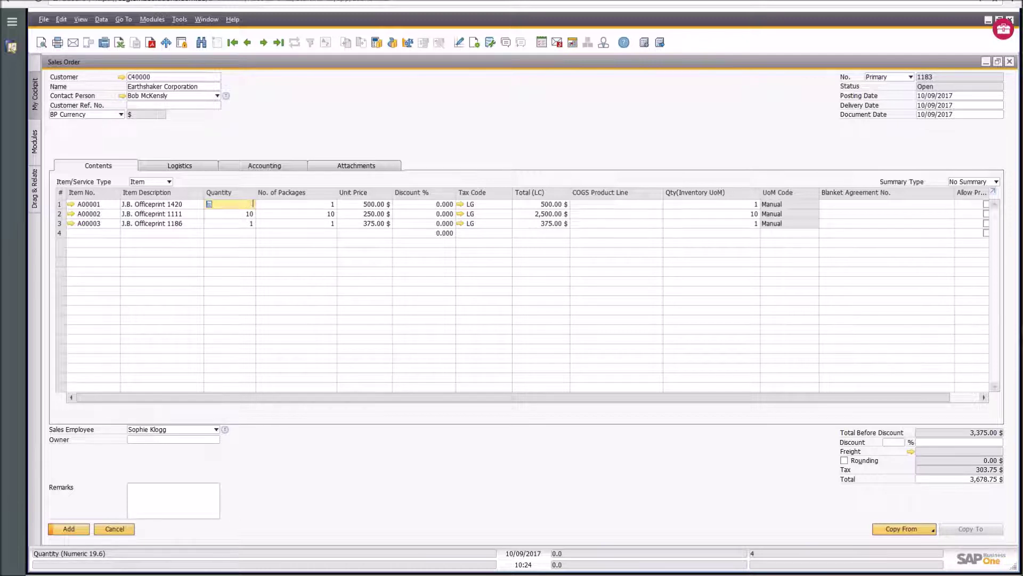
type("5")
Change the quantity of item A00002 in the second row to 5
left_click(243, 225)
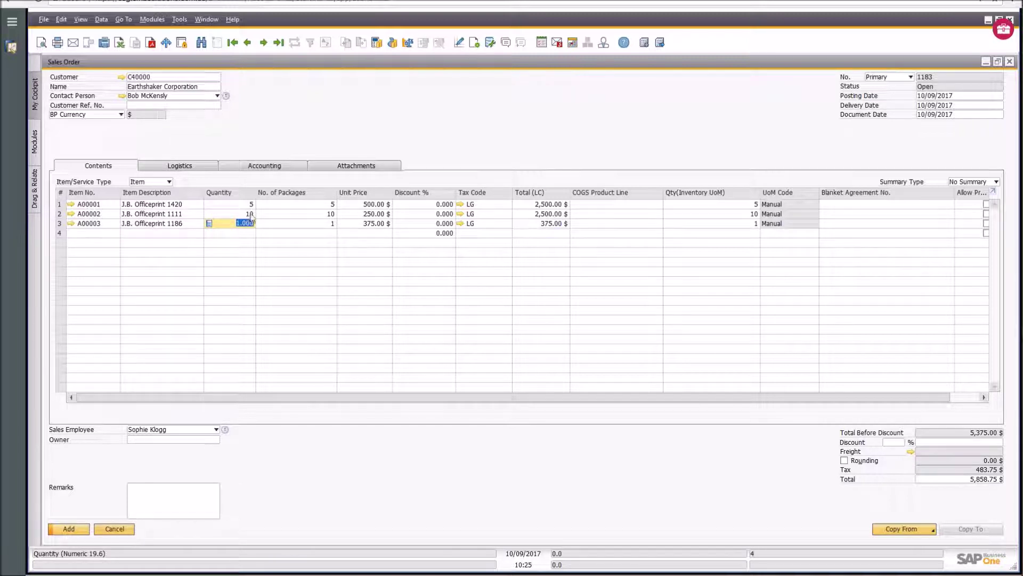
left_click(251, 214)
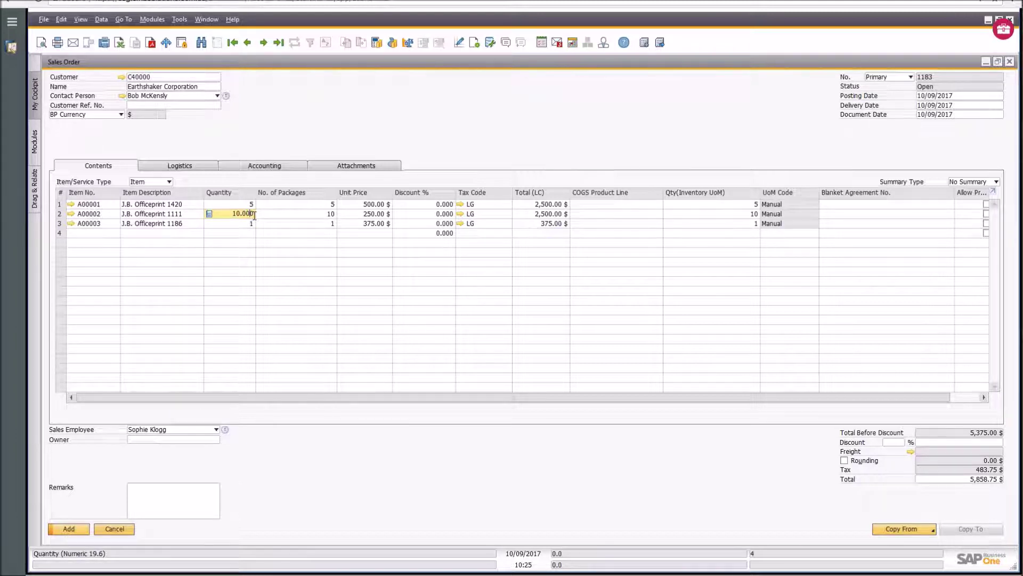
left_click_drag(232, 213, 319, 216)
type("5")
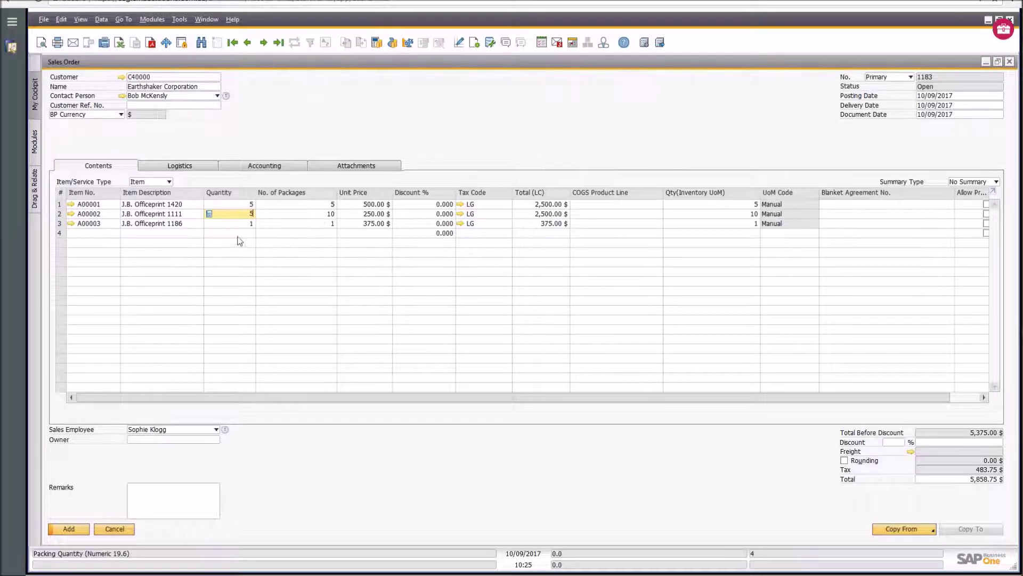
Add item A00002 again as the fourth row of the sales order with a quantity of 5
left_click(109, 232)
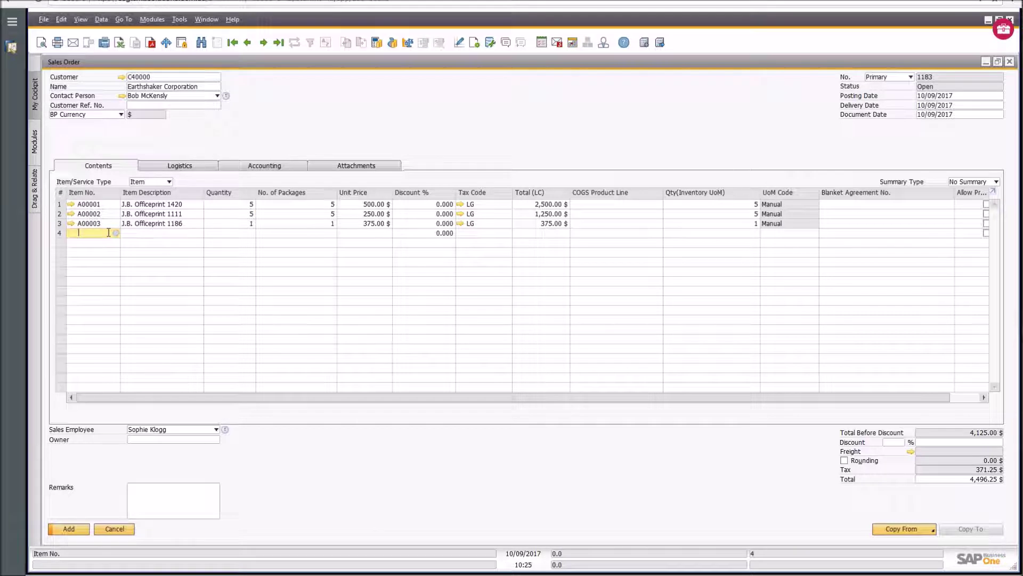
left_click(116, 233)
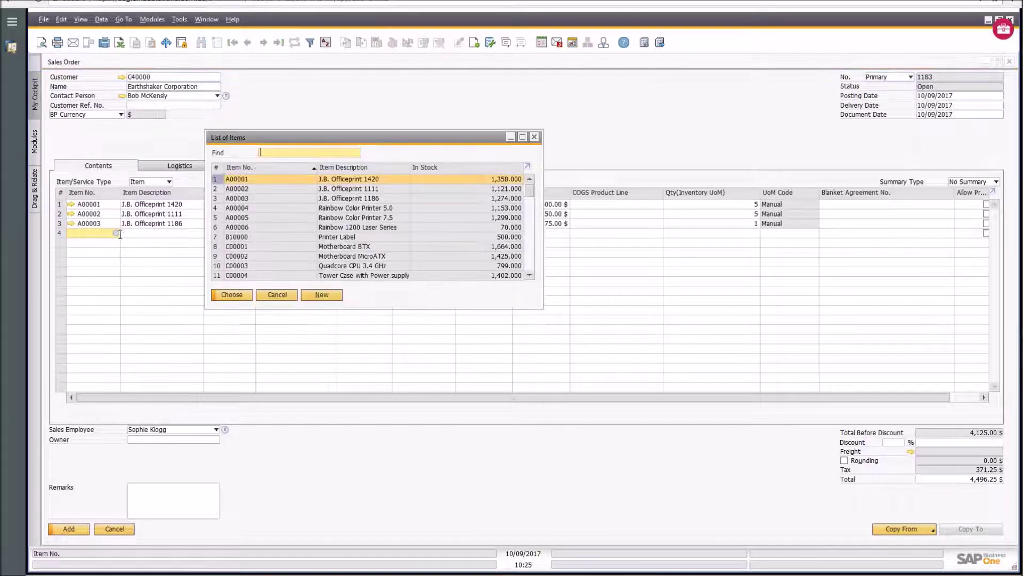
left_click(249, 189)
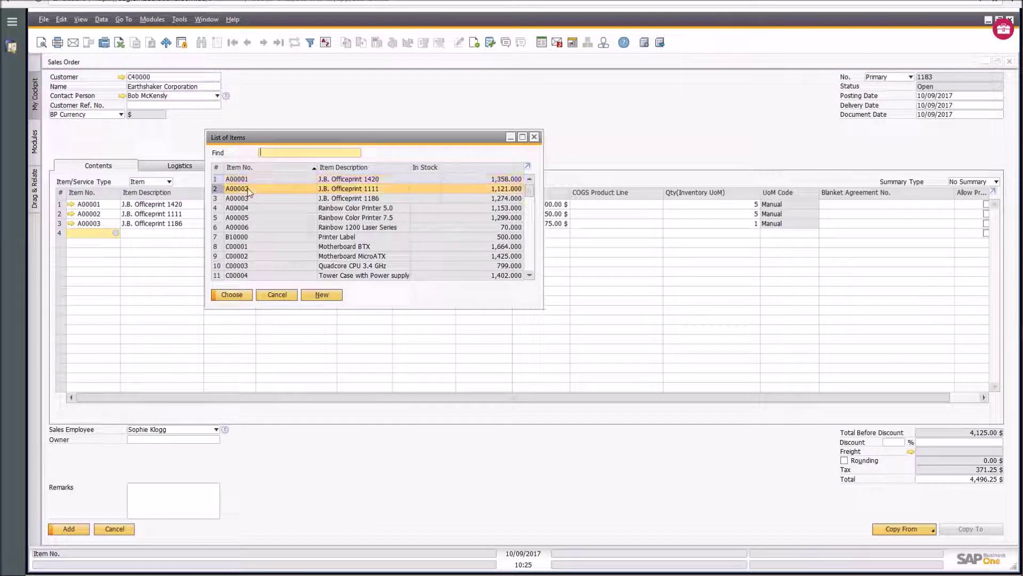
double_click(249, 189)
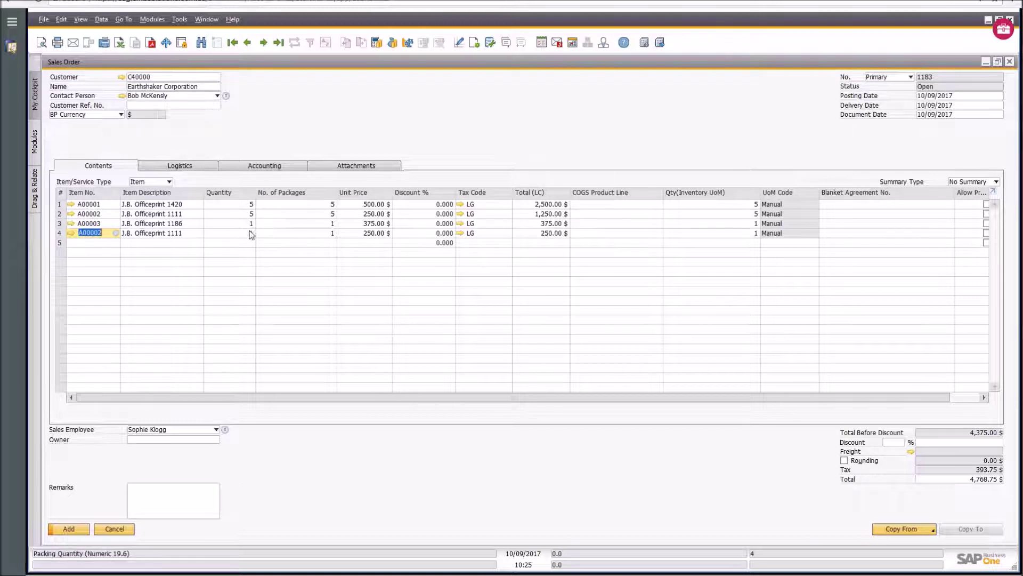
left_click(248, 233)
type("5")
key("Tab")
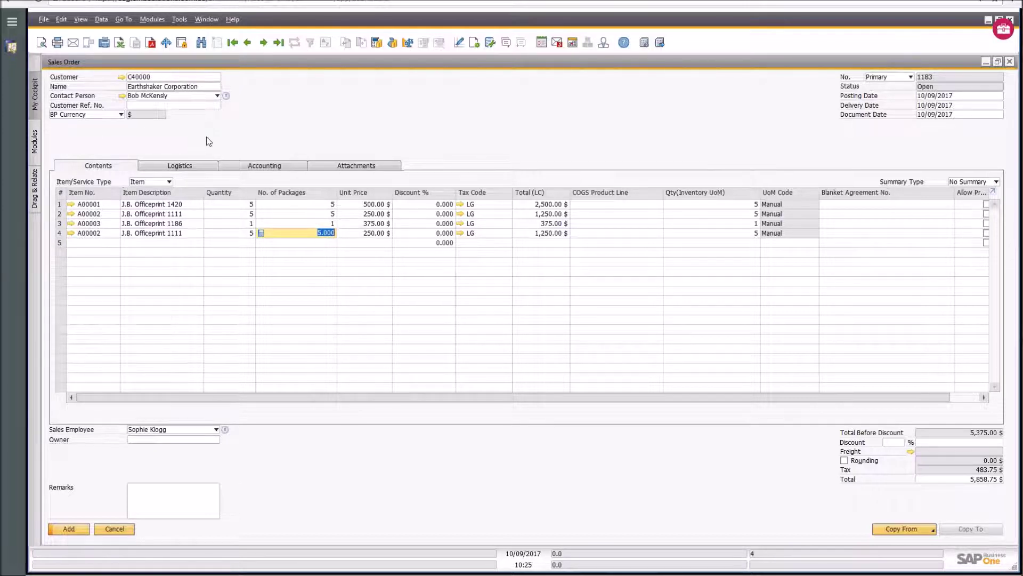
Set the delivery date of the fourth row to 10/16/2017 in its row details and close the details
right_click(311, 230)
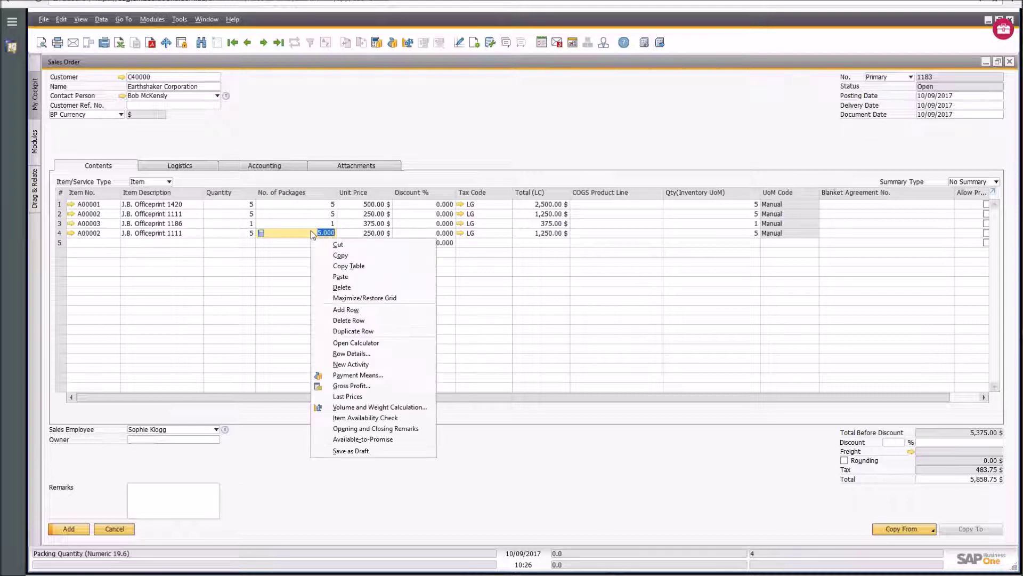
left_click(351, 354)
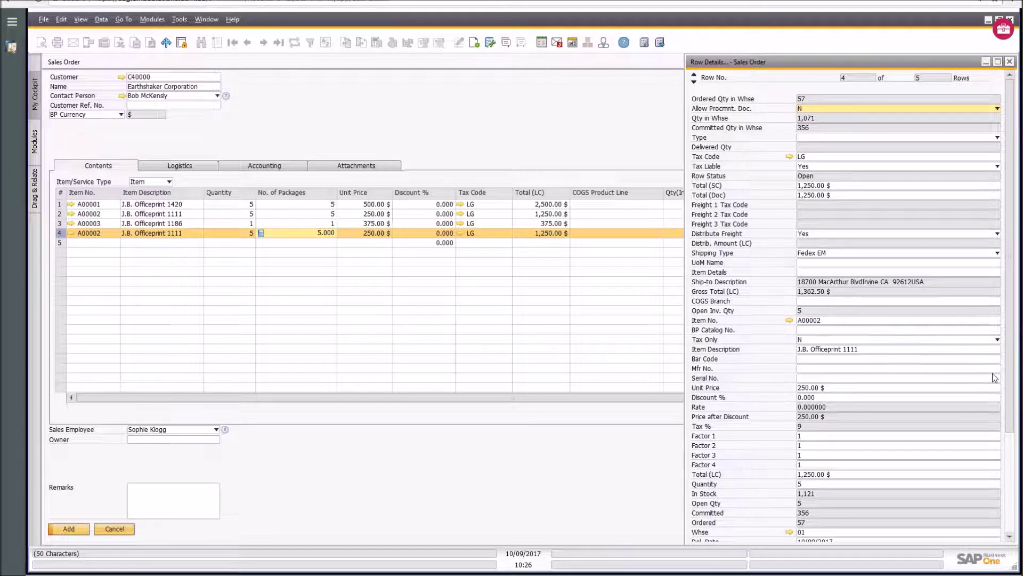
left_click_drag(1012, 374, 1013, 428)
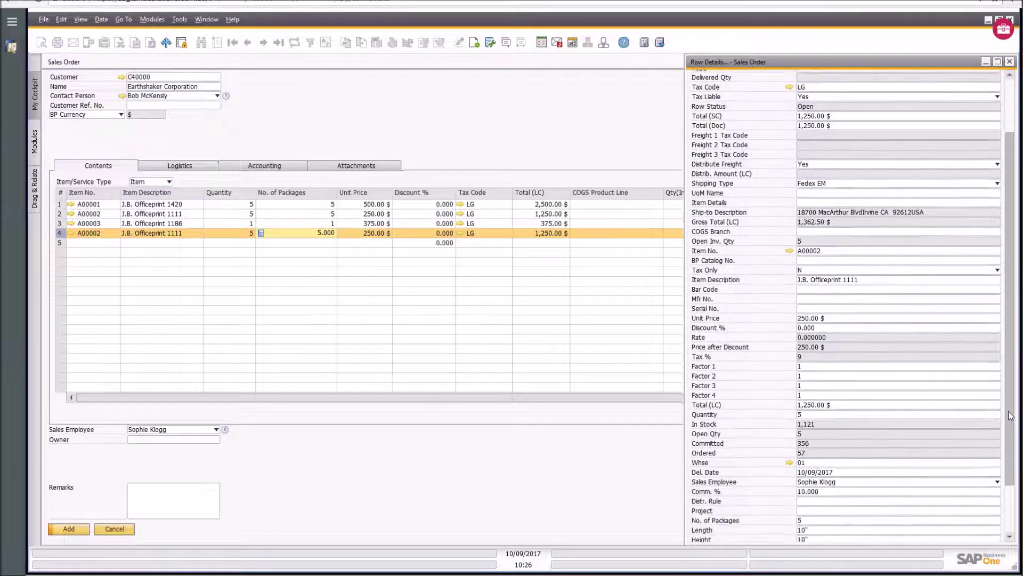
left_click(872, 471)
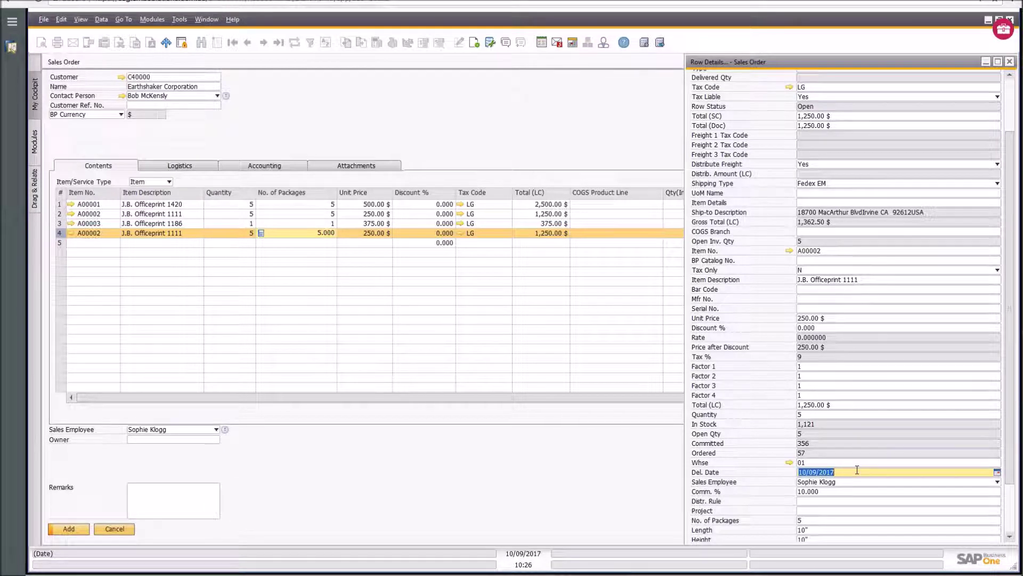
left_click(998, 473)
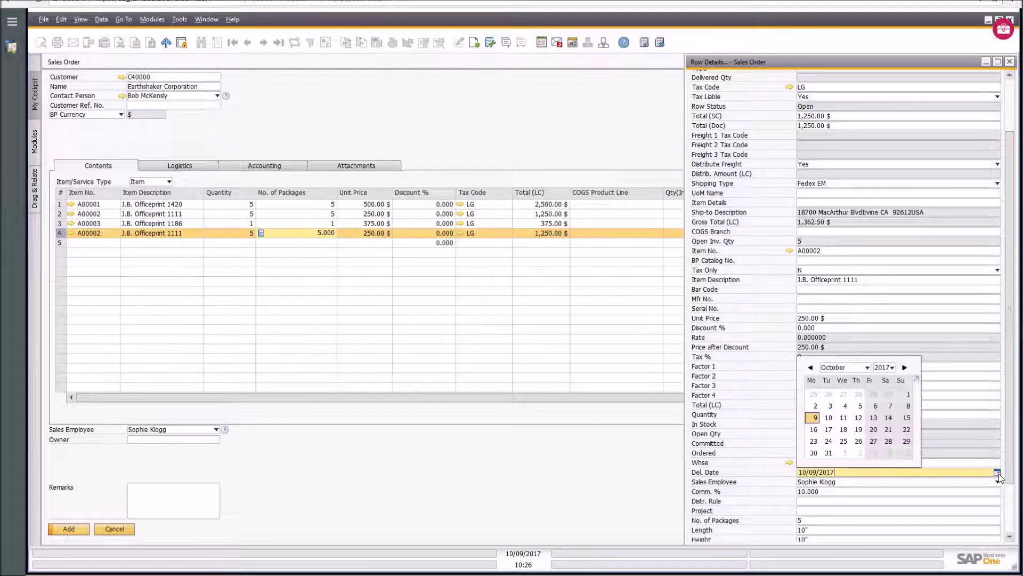
left_click(814, 430)
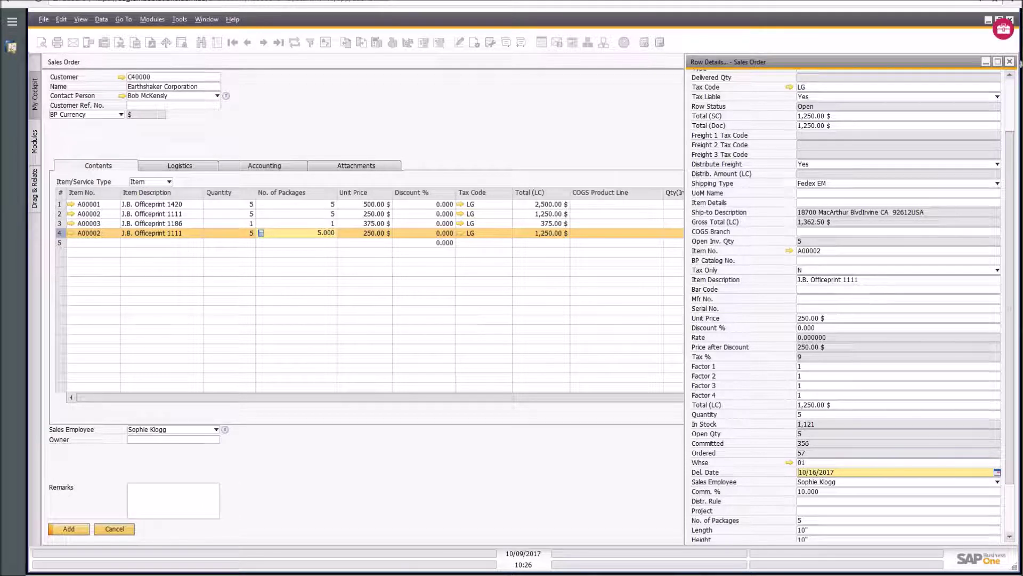
left_click(1010, 62)
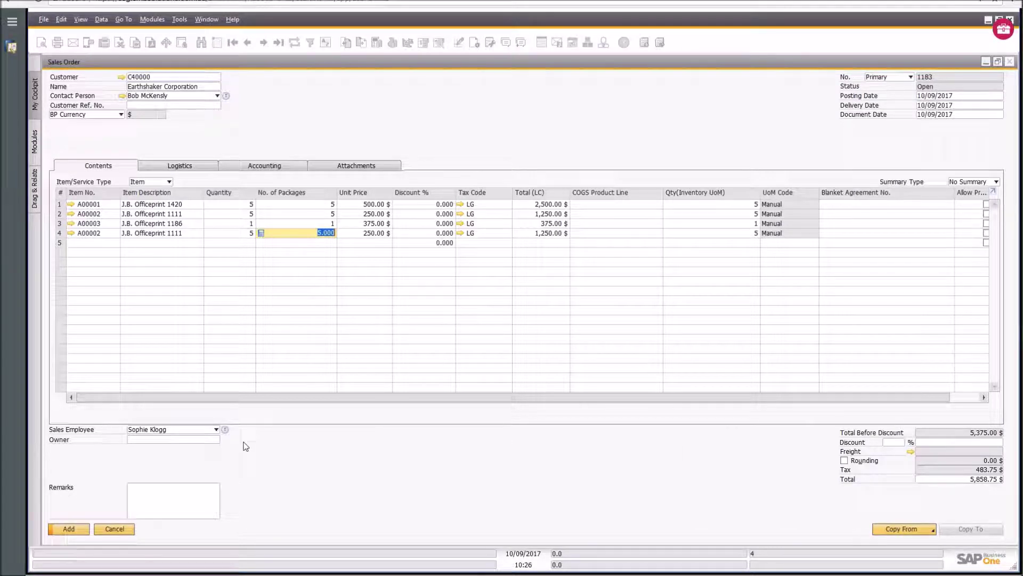
Add the sales order, accepting the exceeded credit limit, and reopen it as the last record
left_click(73, 529)
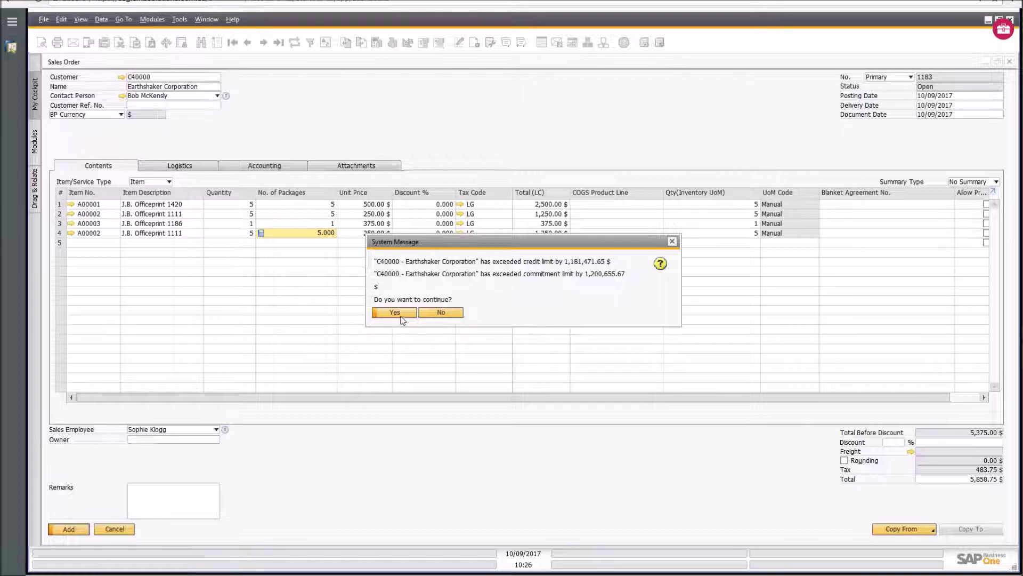
left_click(395, 313)
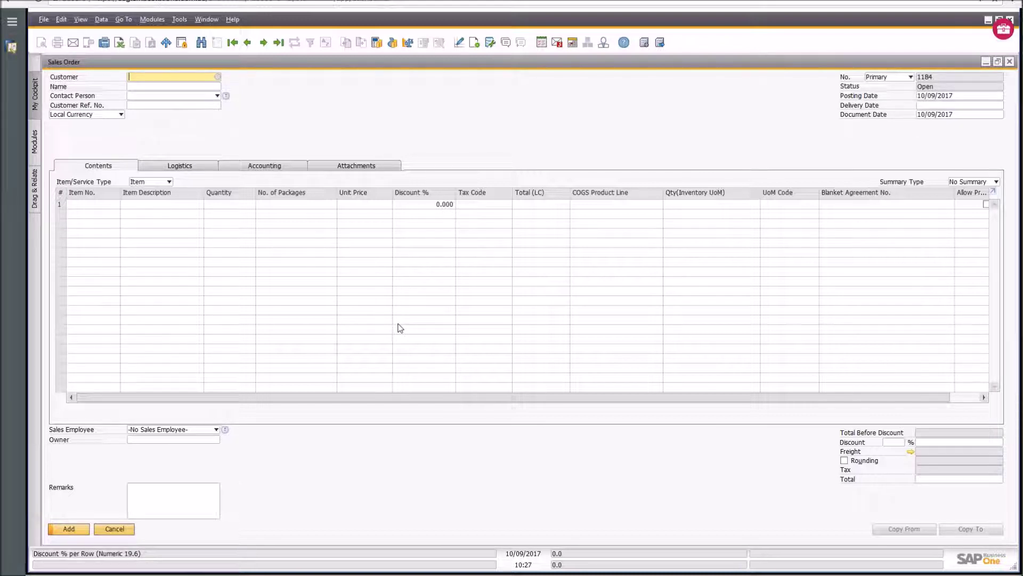
left_click(279, 43)
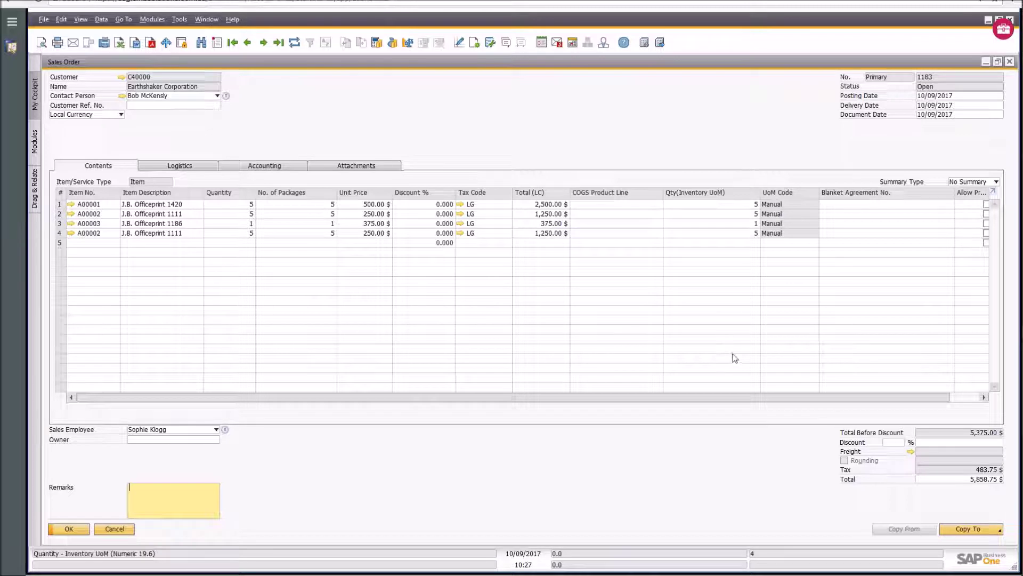
Copy the sales order to a new delivery document, accepting the exceeded credit limit
left_click(991, 532)
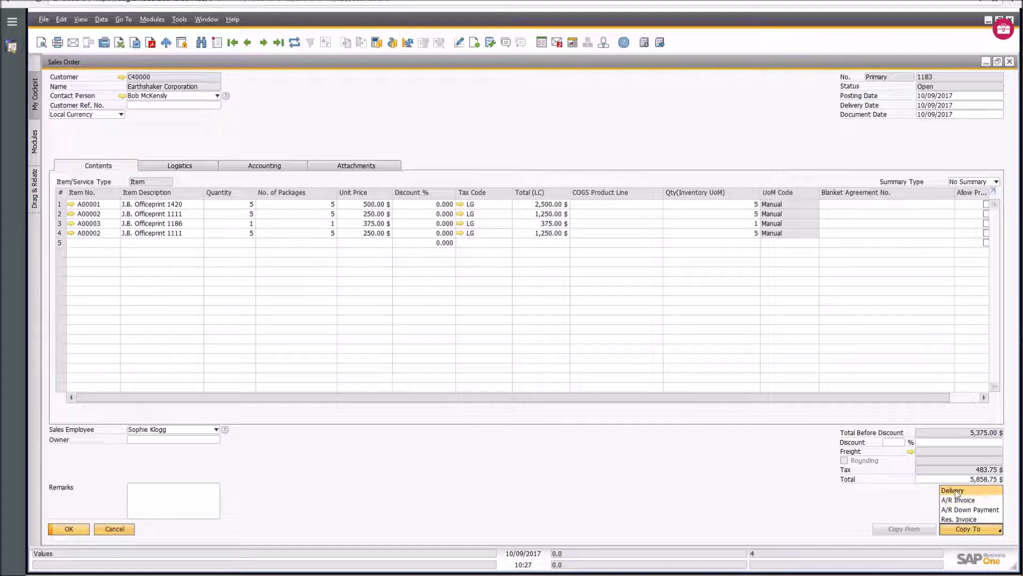
left_click(956, 491)
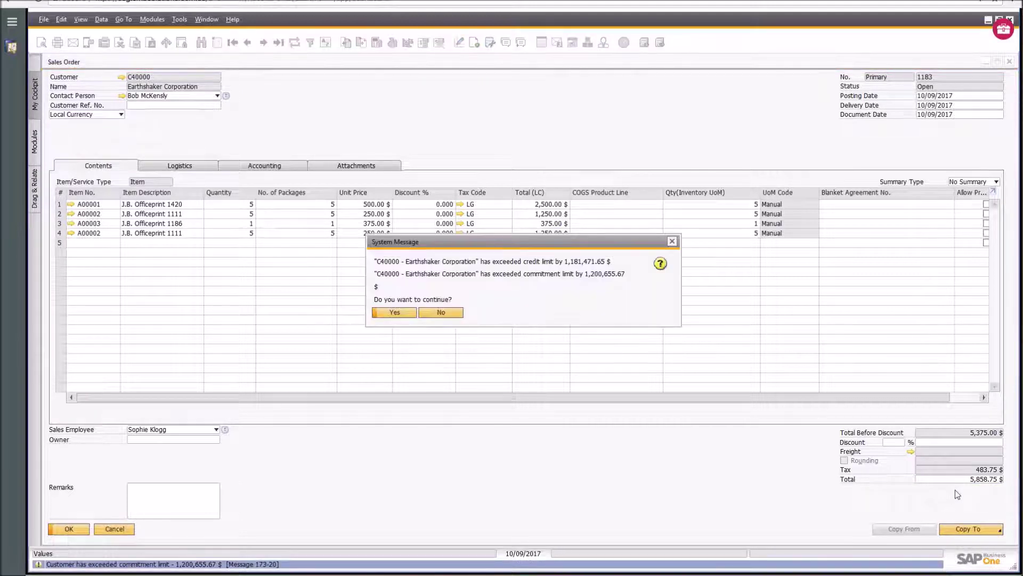
left_click(399, 318)
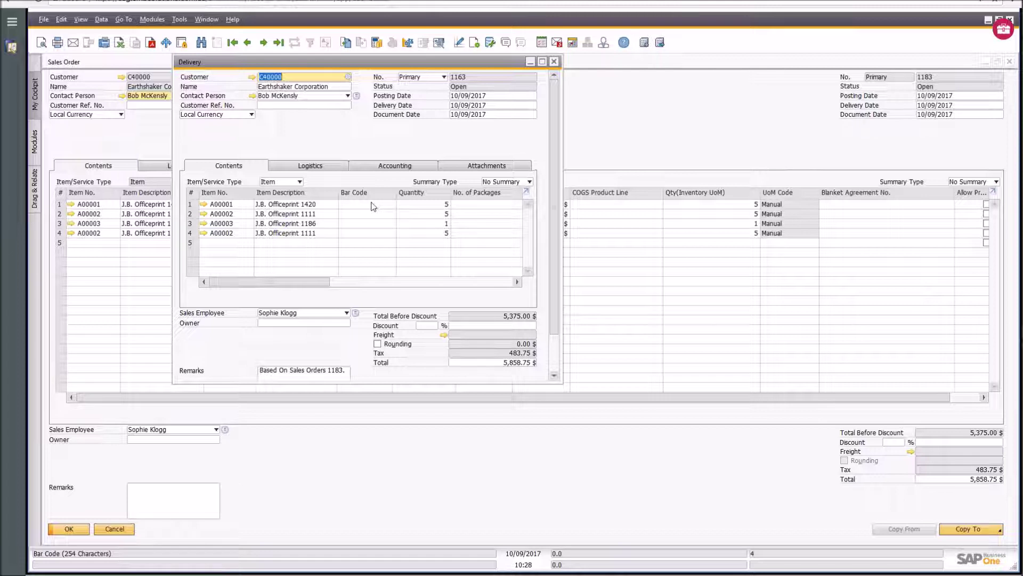
Delete the fourth row, the second A00002 line, from the delivery
left_click(425, 233)
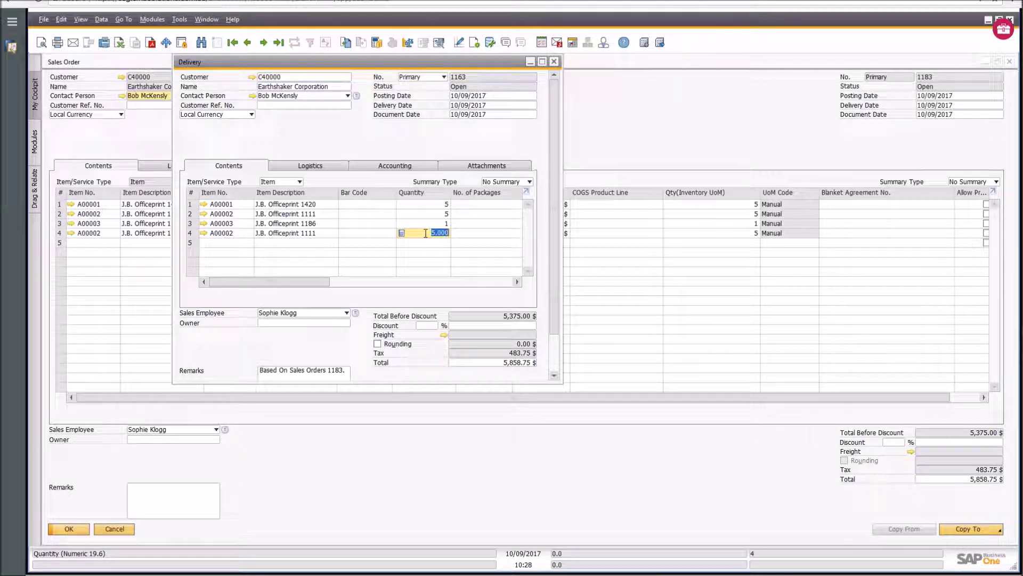
right_click(425, 233)
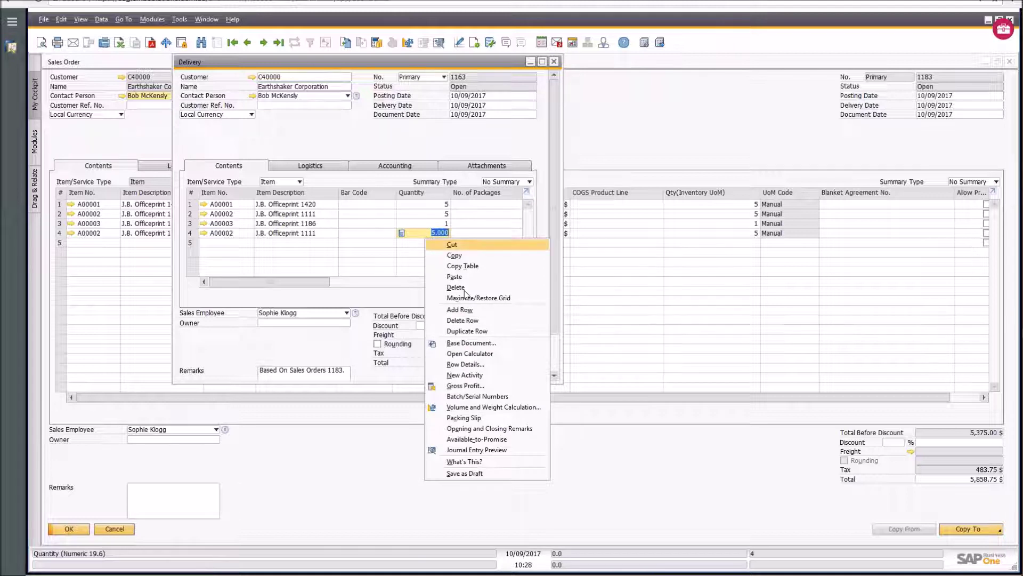
left_click(469, 321)
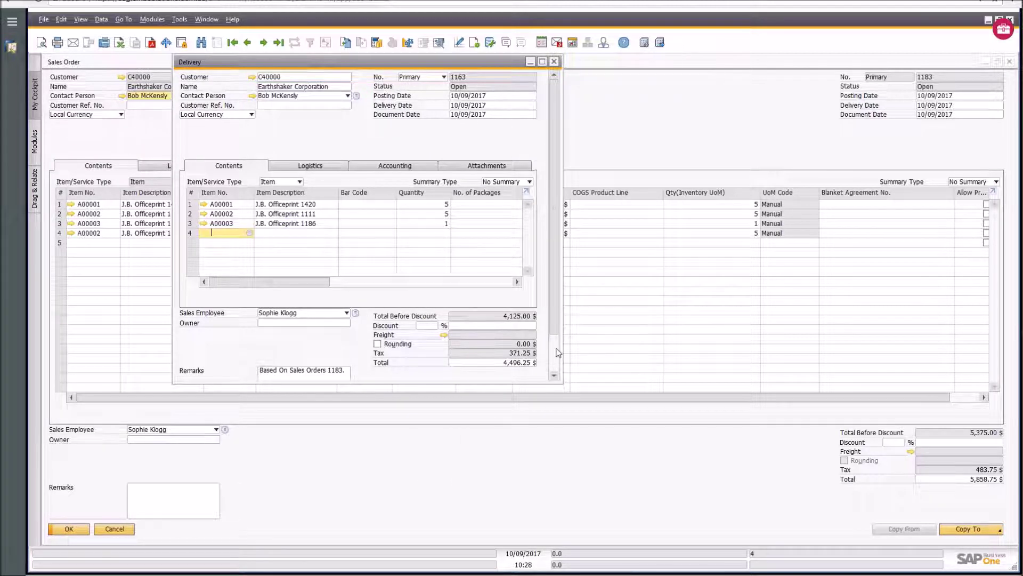
Add the delivery, accepting the exceeded credit limit and the no-change warning, and reopen it as the last record
scroll(558, 358, "down", 2)
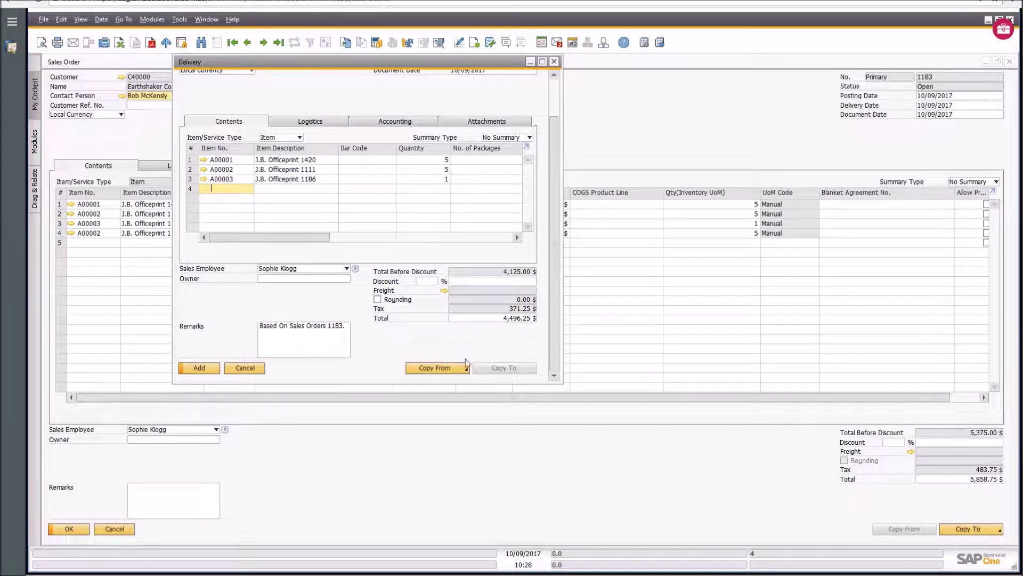
left_click(199, 369)
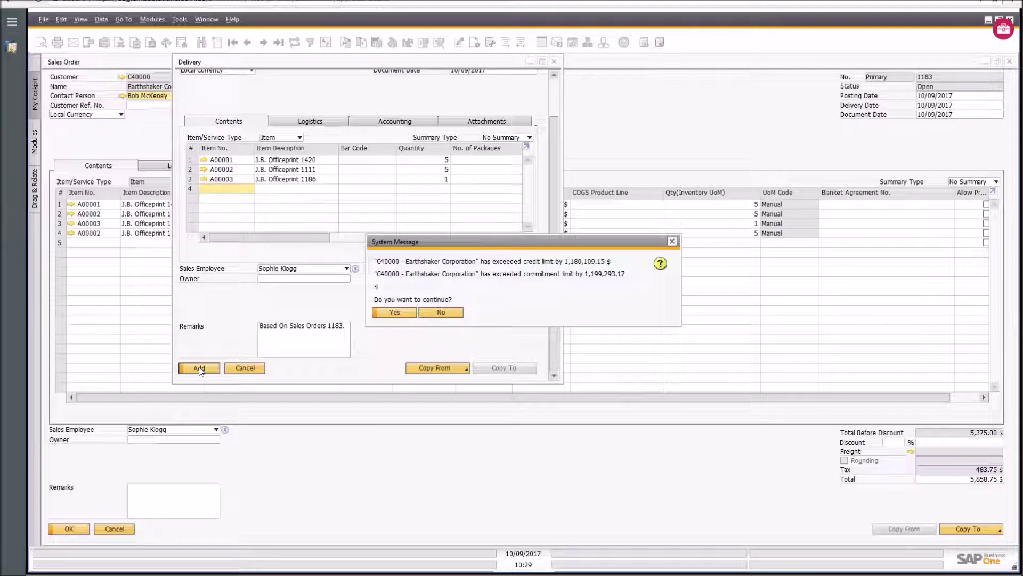
left_click(393, 313)
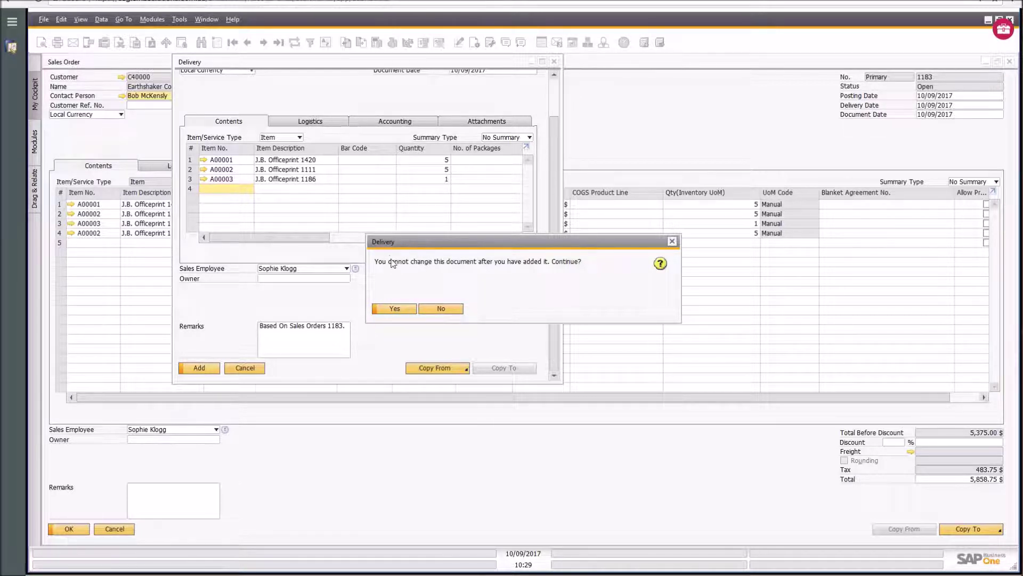
left_click(399, 308)
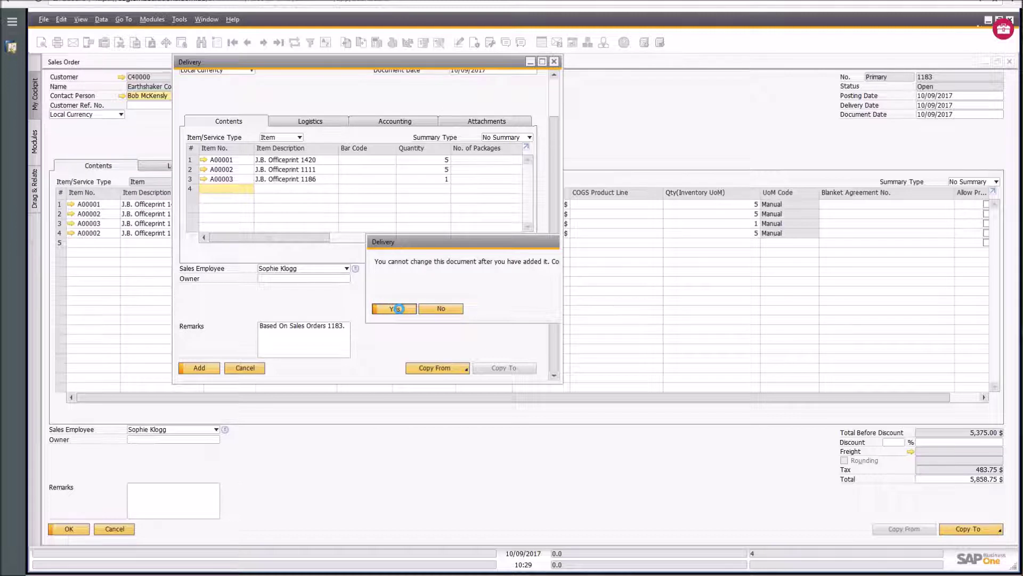
left_click(399, 308)
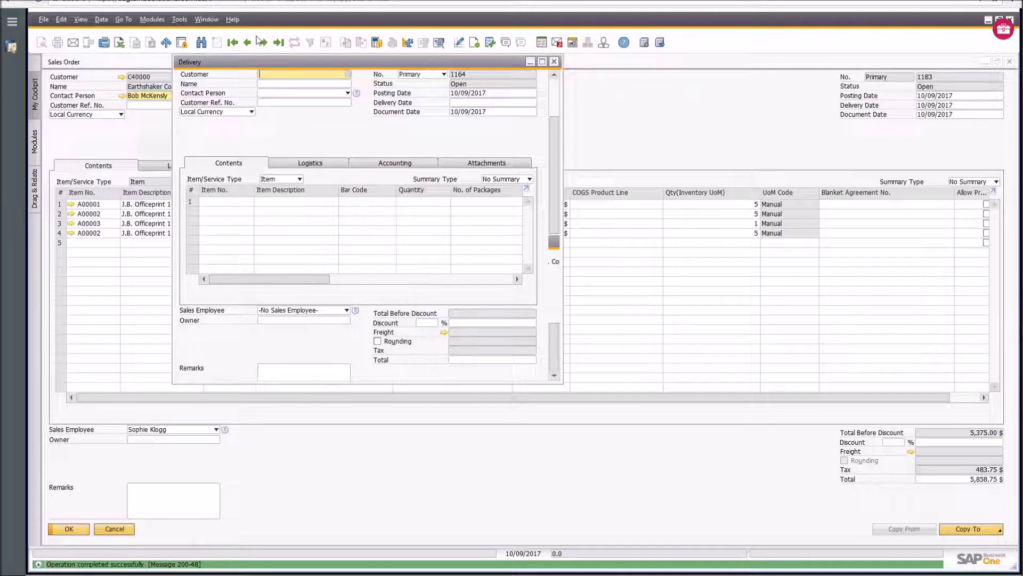
left_click(280, 42)
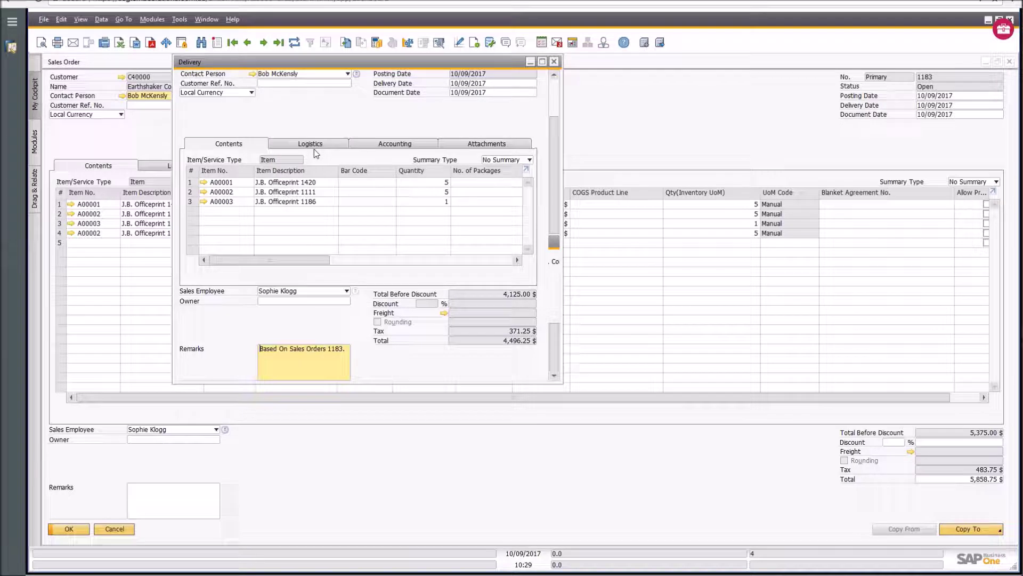
In the delivery's packing slip, set the selected quantities to 5 for A00001, 5 for A00002 and 1 for A00003, then update and close it
right_click(325, 107)
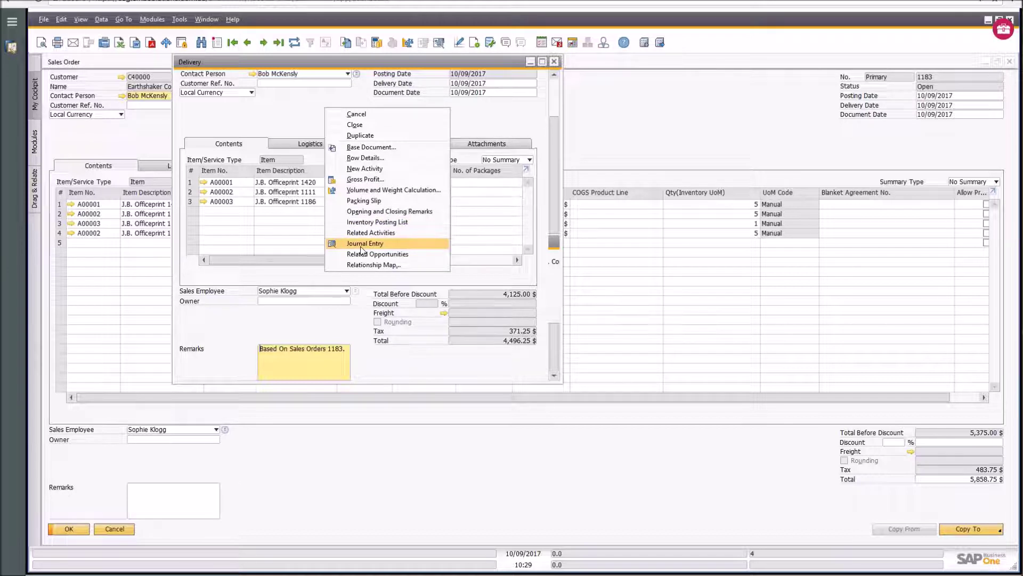
left_click(382, 202)
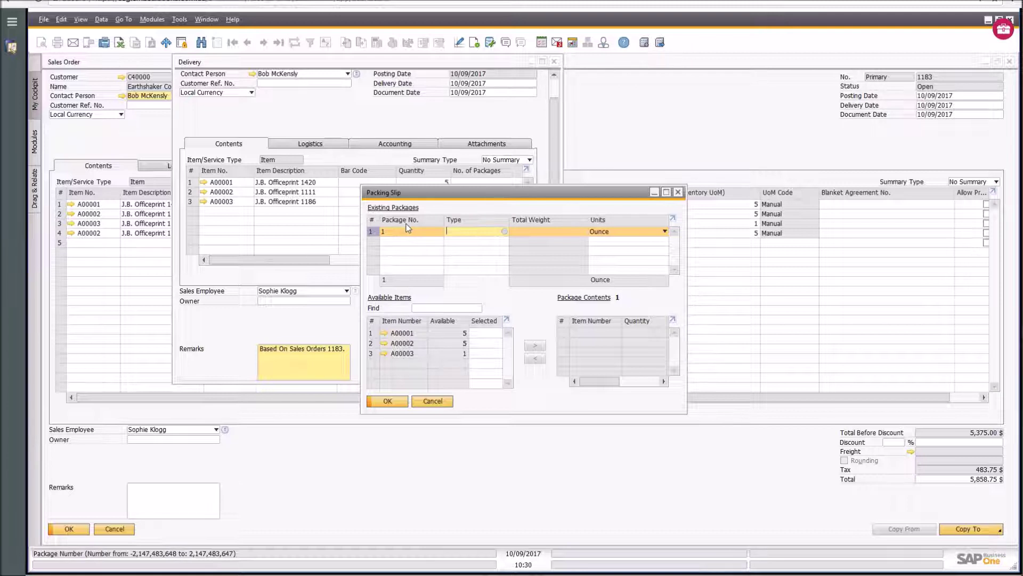
left_click(486, 333)
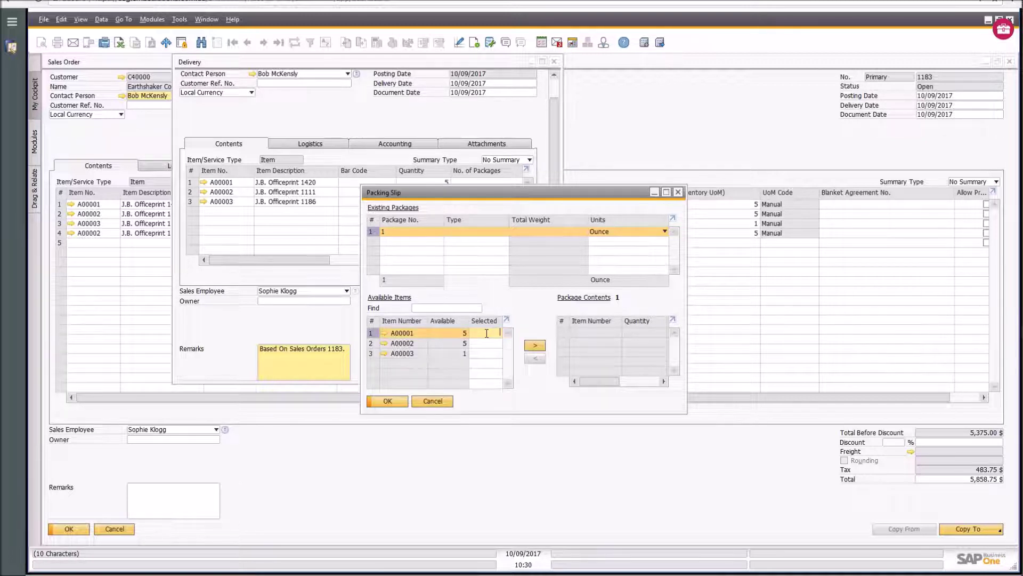
type("5")
left_click(484, 343)
type("5")
left_click(488, 353)
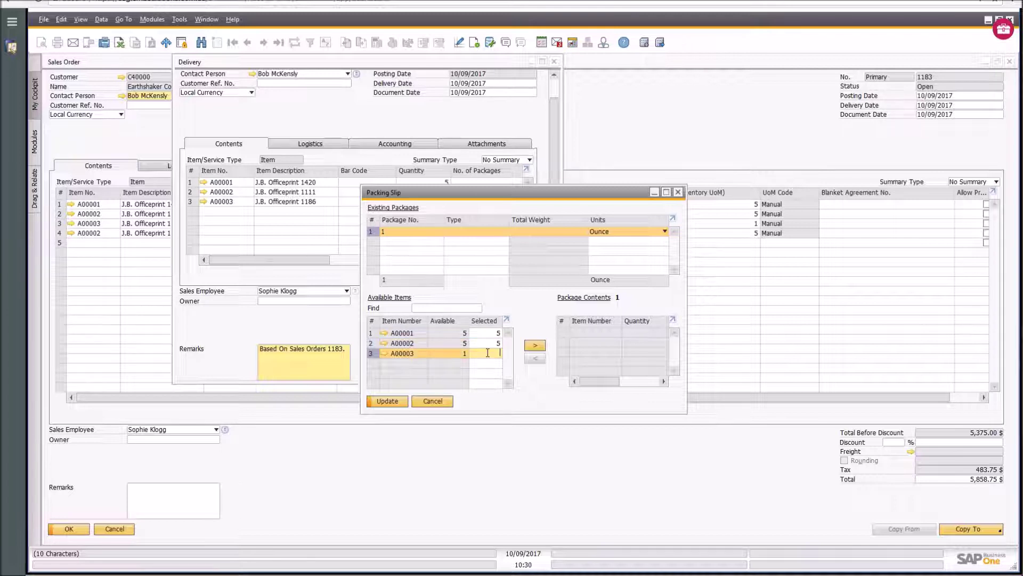
type("1")
left_click(396, 402)
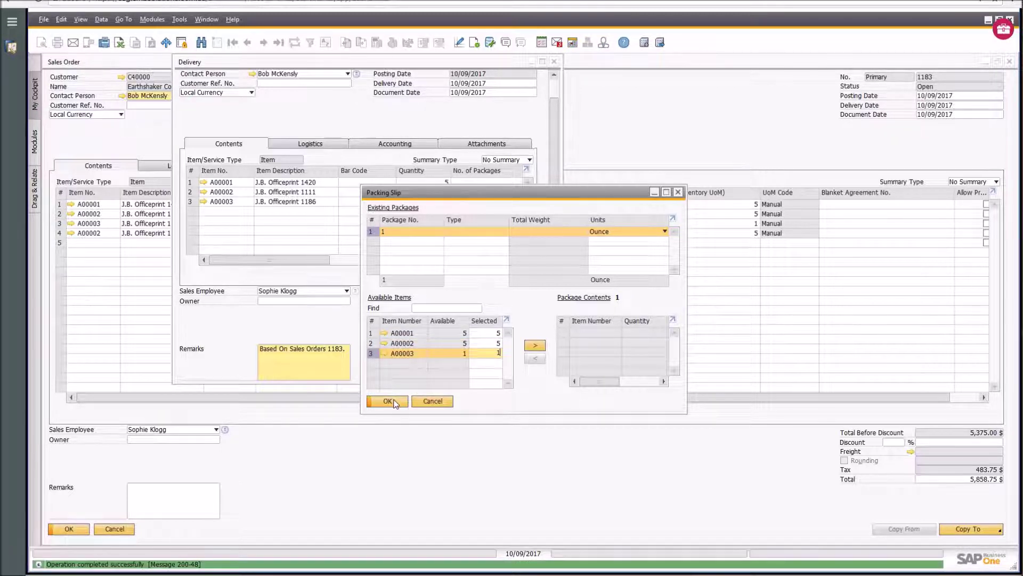
left_click(395, 402)
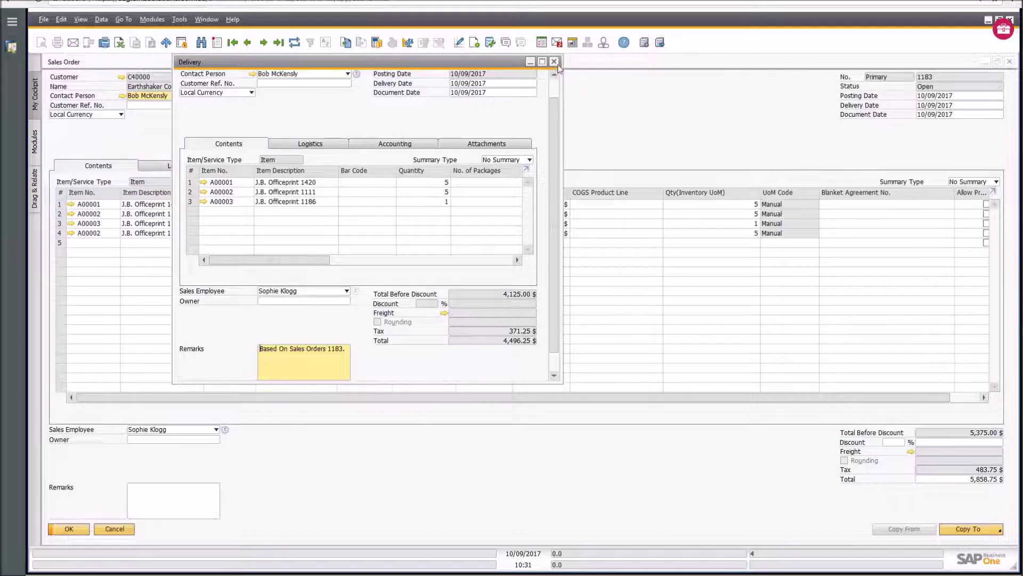
Close the delivery and the sales order, and start the Document Generation Wizard from Sales - A/R, continuing to its generation options
left_click(554, 62)
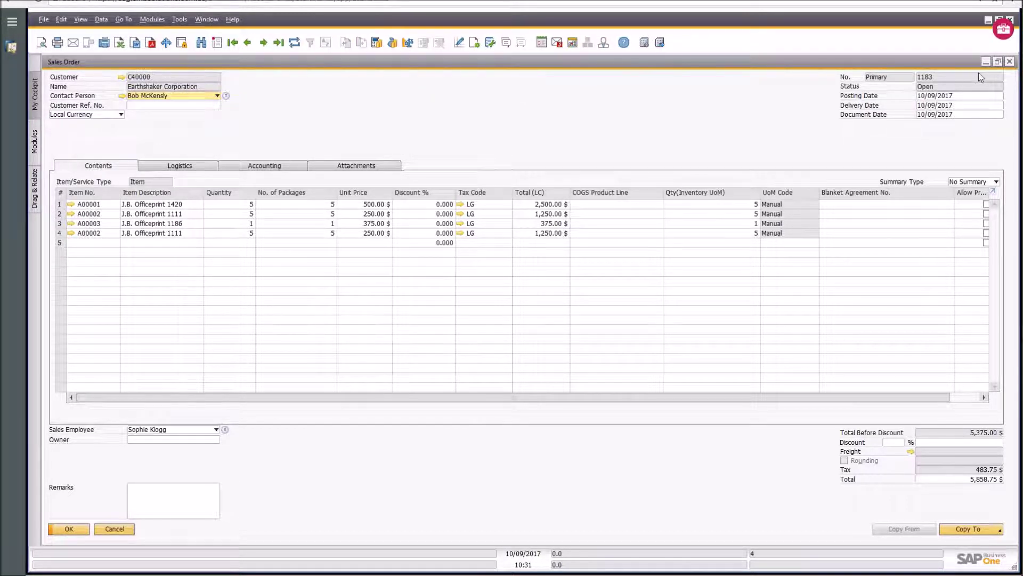
left_click(1011, 62)
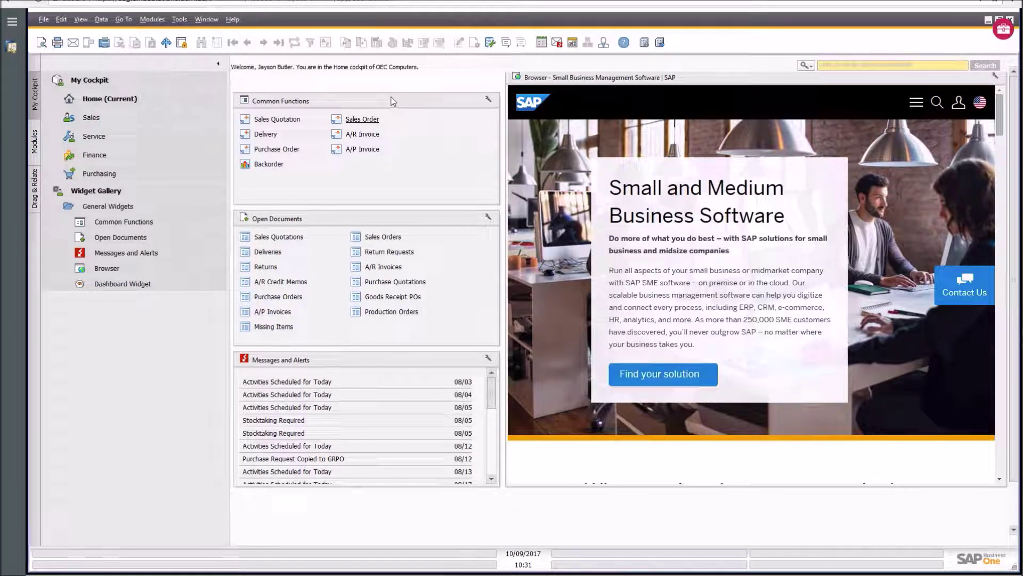
left_click(35, 142)
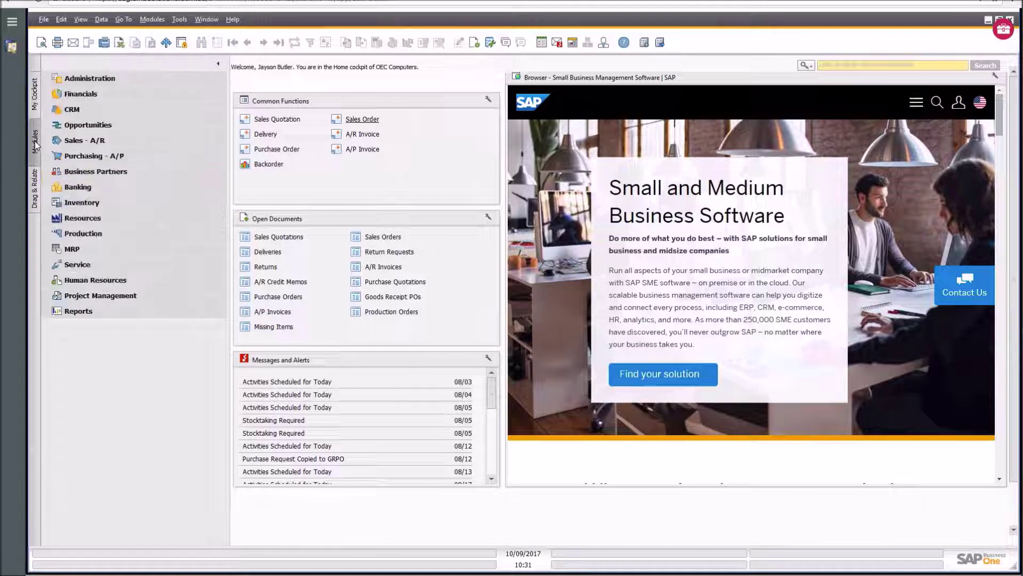
left_click(82, 141)
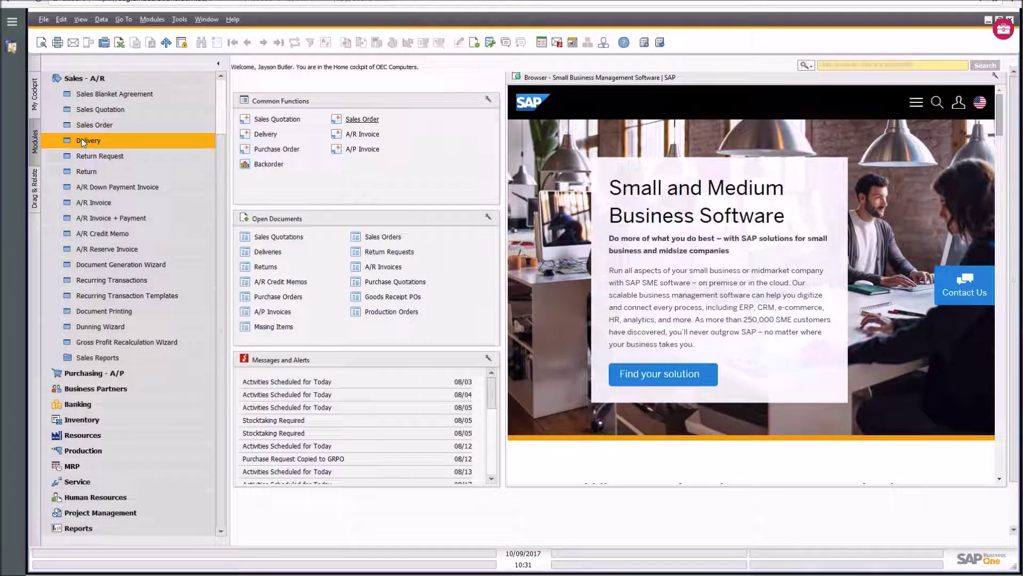
left_click(115, 266)
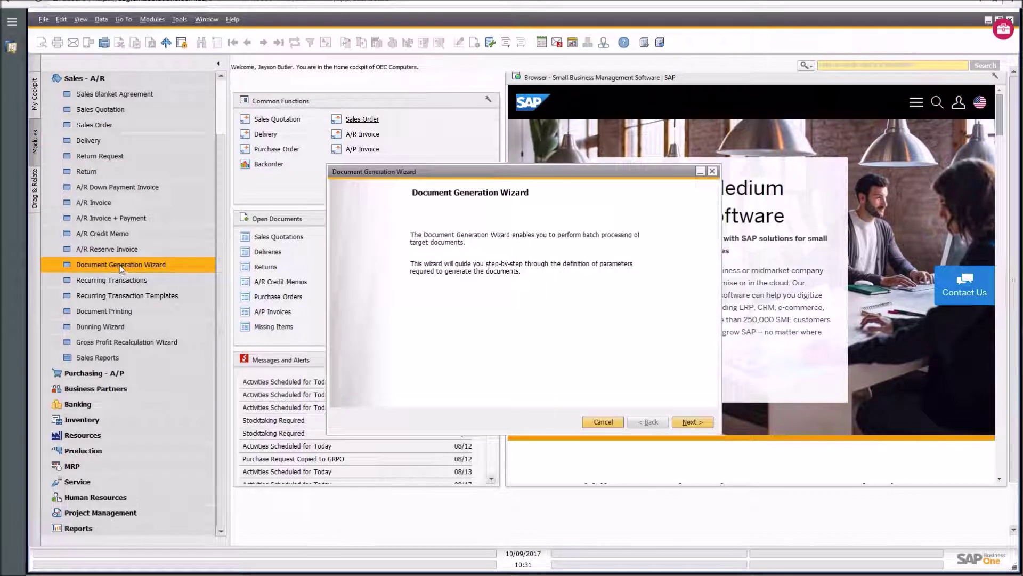
left_click(689, 422)
Name the new parameter set Default with the description Default Parameter Set, and continue to the target document settings
left_click(460, 275)
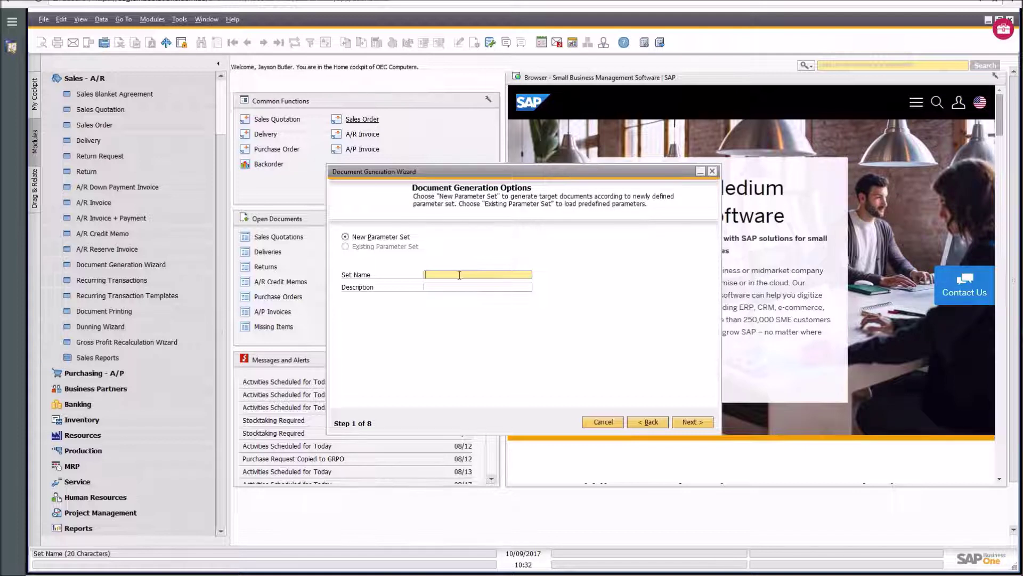
type("Default Parameter Se")
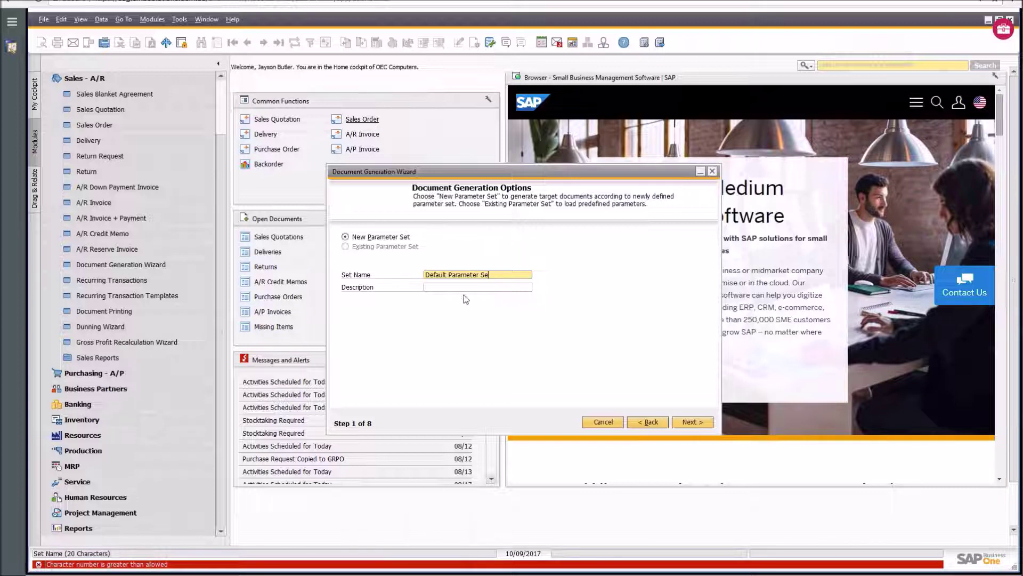
key("BackSpace")
key("BackSpace")
key("BackSpace")
key("BackSpace")
key("BackSpace")
key("BackSpace")
key("BackSpace")
key("BackSpace")
key("BackSpace")
key("BackSpace")
key("BackSpace")
key("BackSpace")
key("BackSpace")
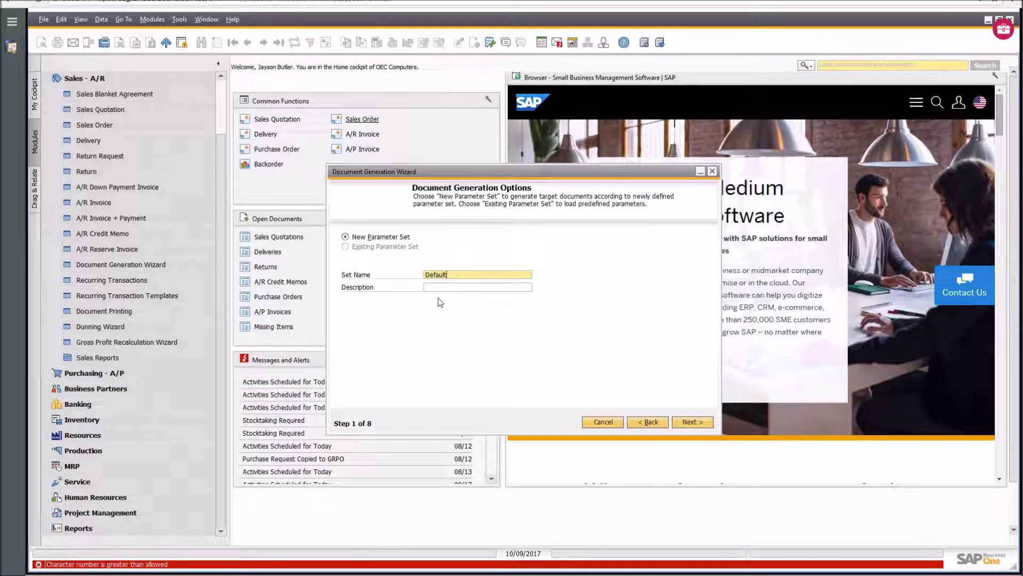
left_click(440, 287)
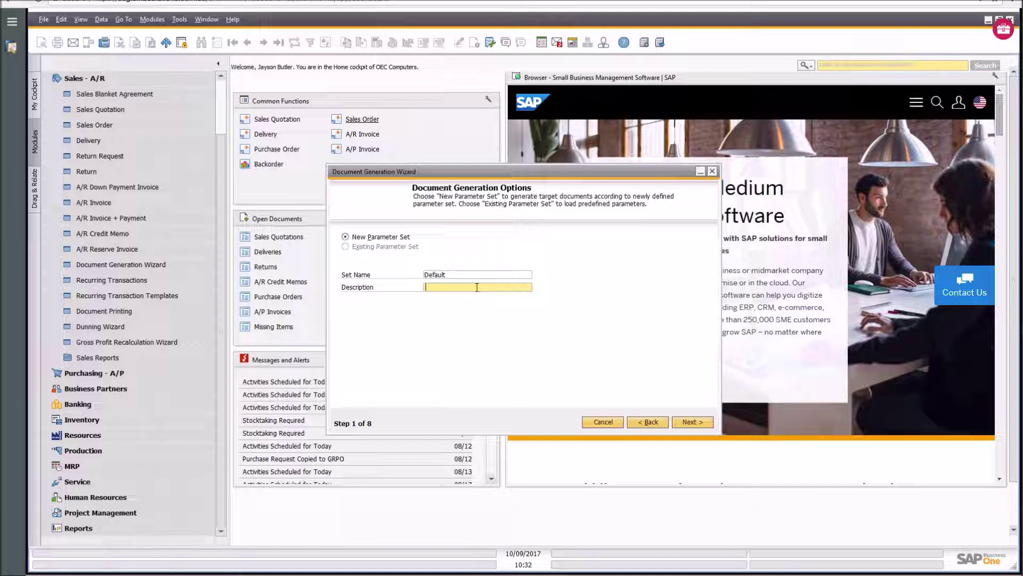
type("Default Parameter Set")
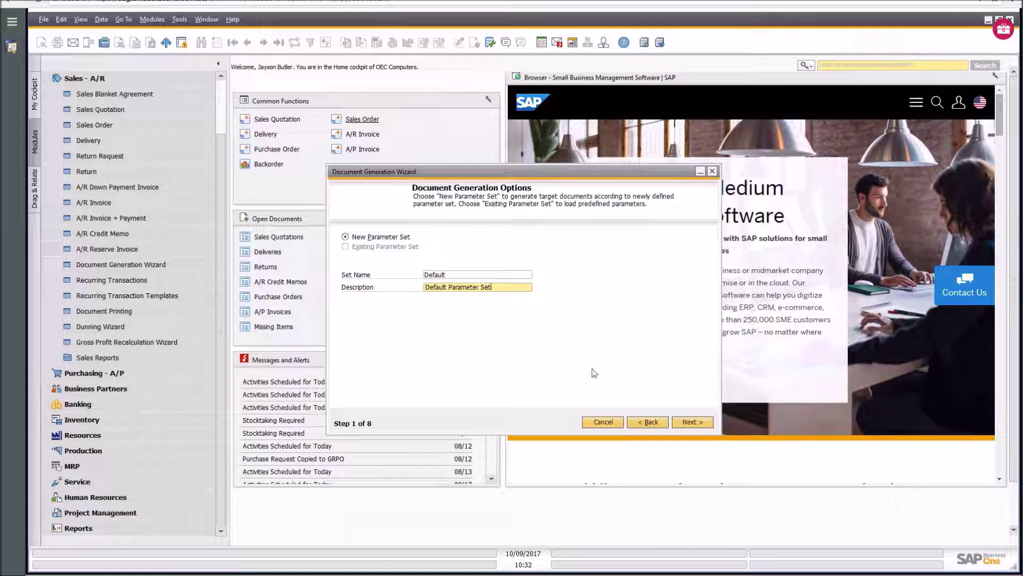
left_click(692, 421)
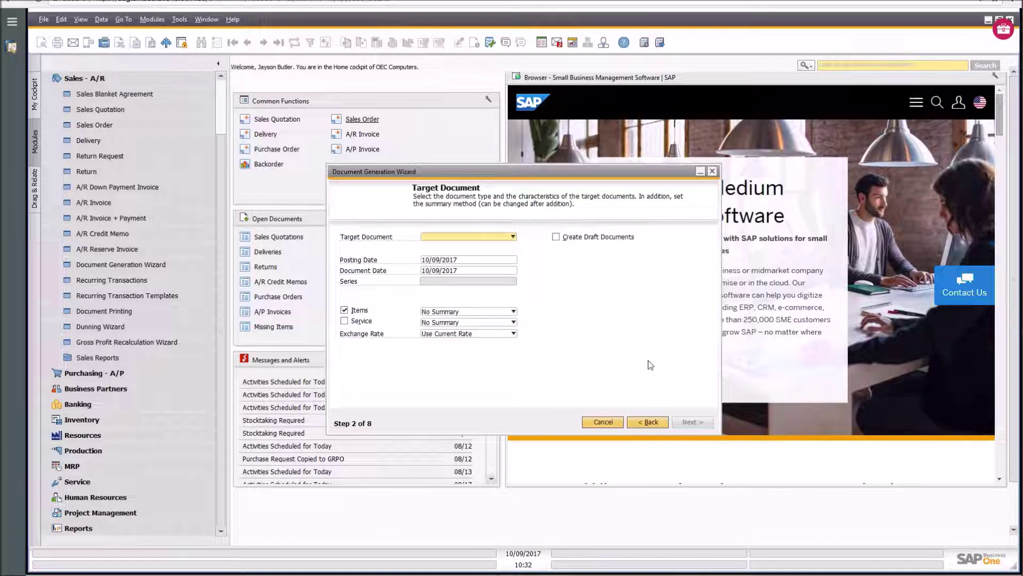
Choose Delivery as the target document, keep No Summary for items, and continue to the base documents
left_click(513, 236)
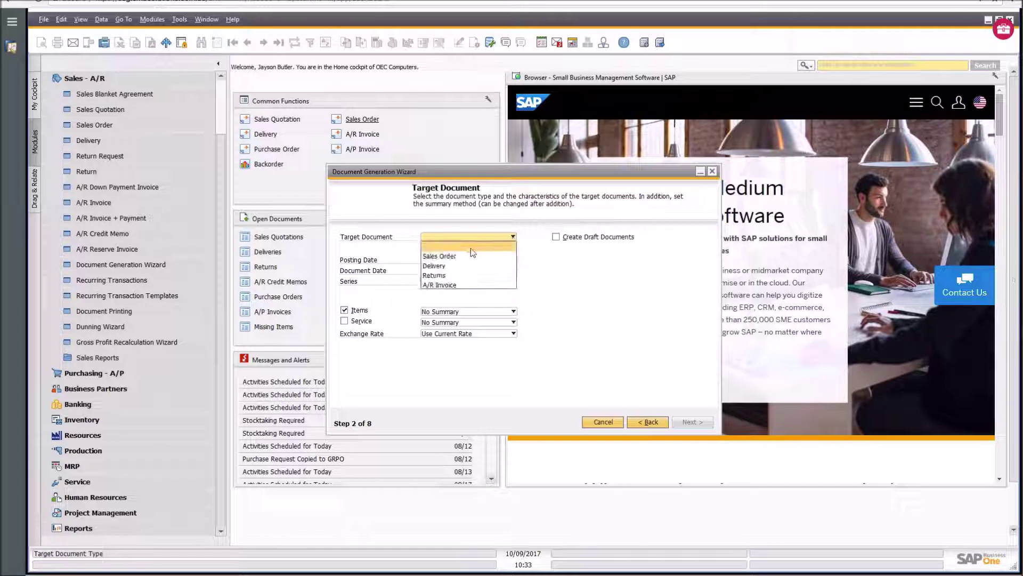
left_click(444, 267)
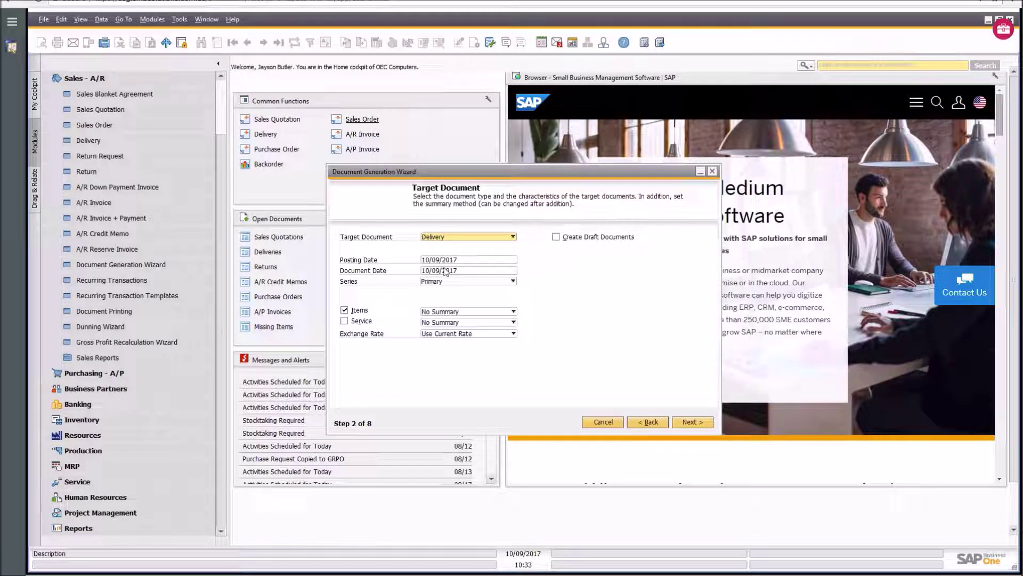
left_click(470, 259)
left_click(467, 271)
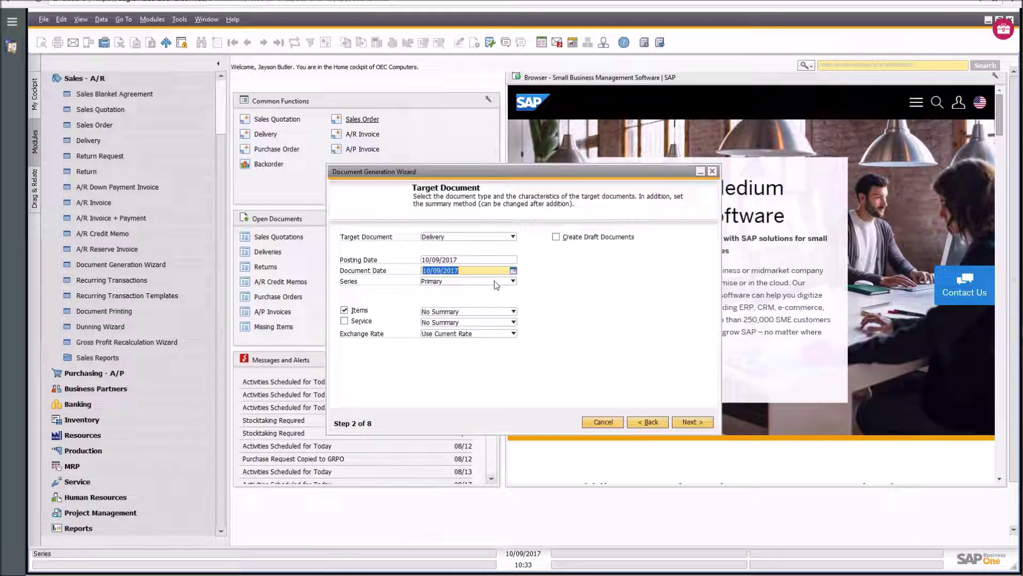
left_click(495, 313)
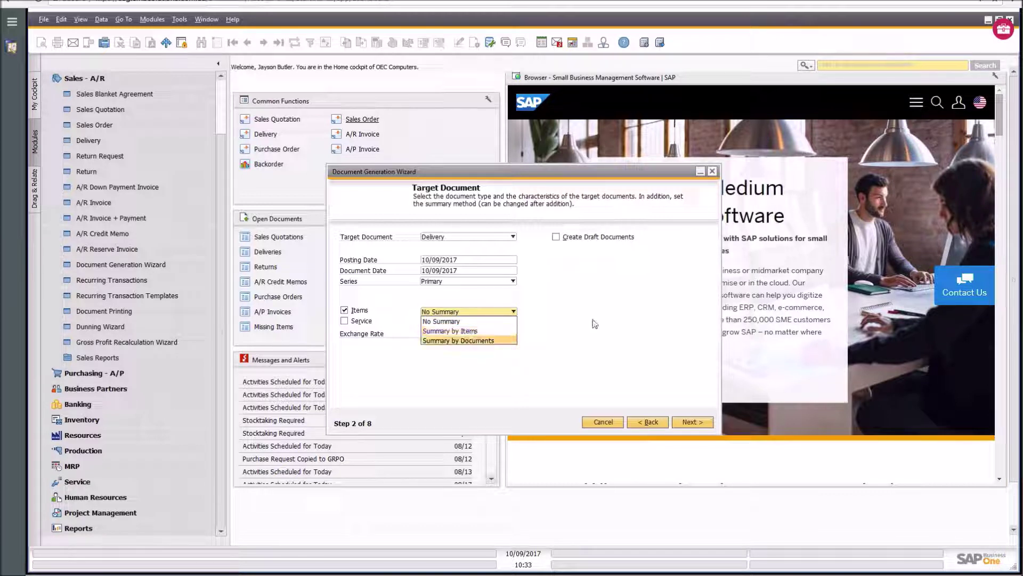
left_click(613, 317)
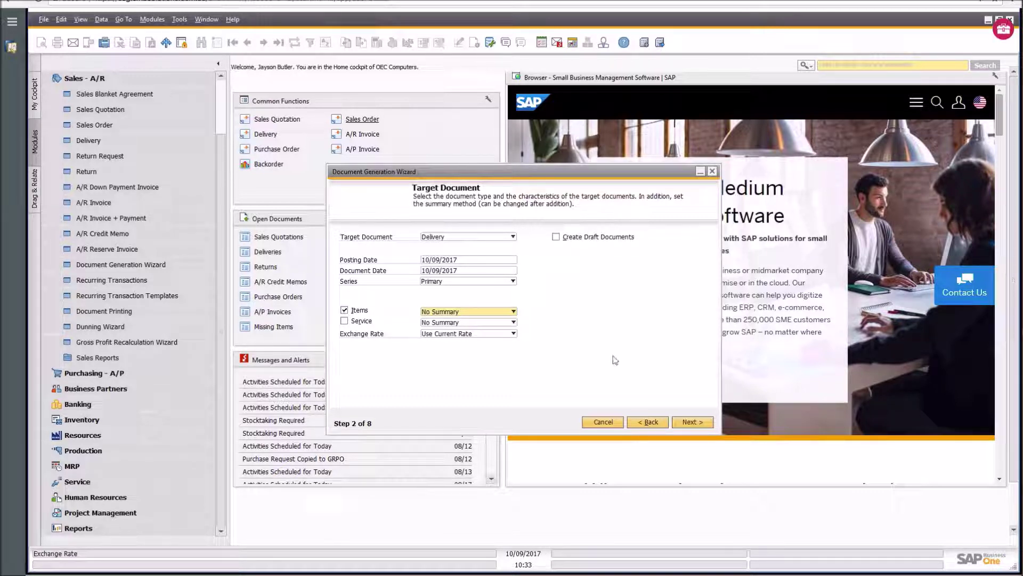
left_click(690, 422)
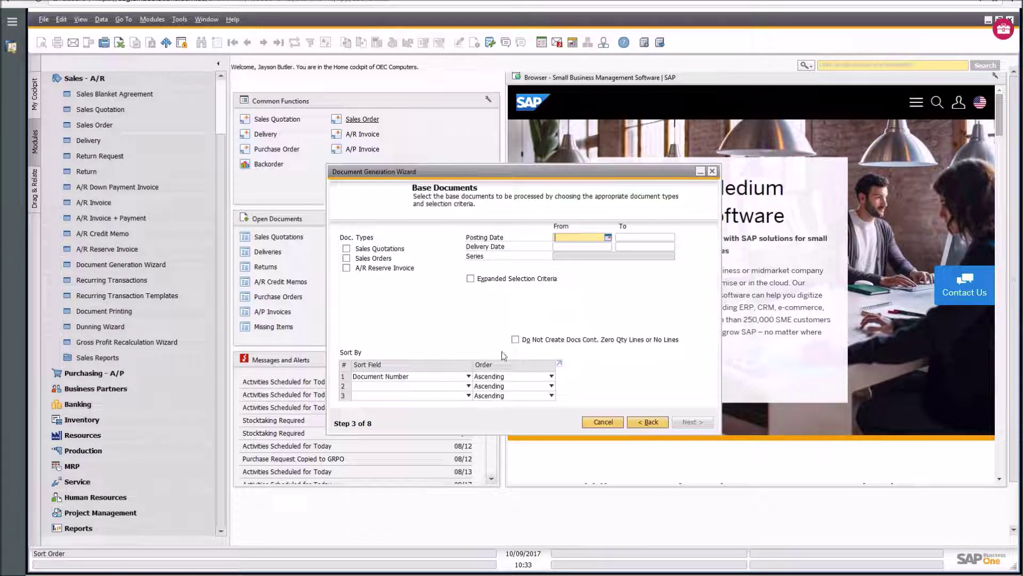
Select sales orders as base documents and enable expanded selection criteria limited to the shipping type UPS Red
left_click(471, 278)
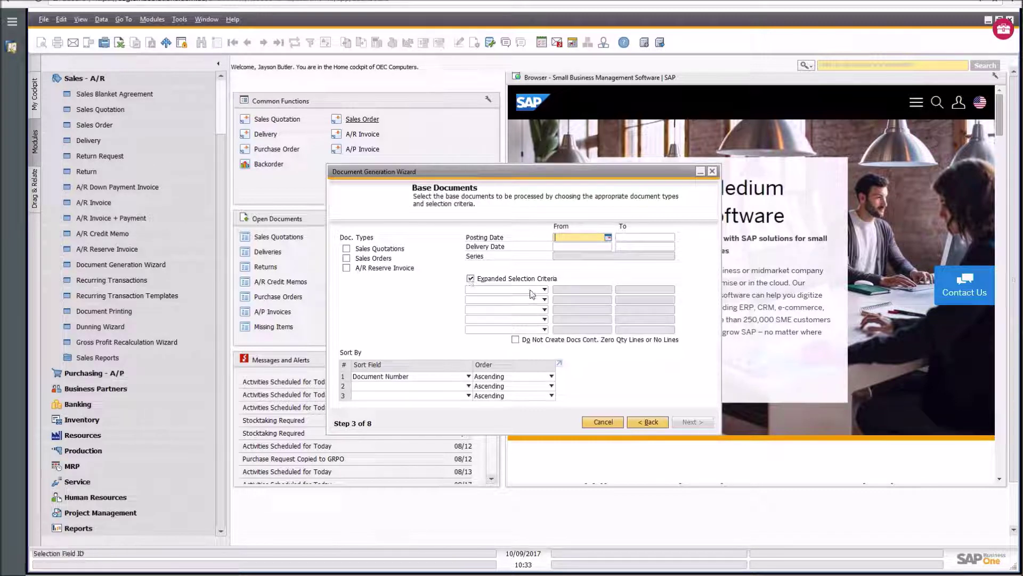
left_click(546, 291)
left_click(545, 290)
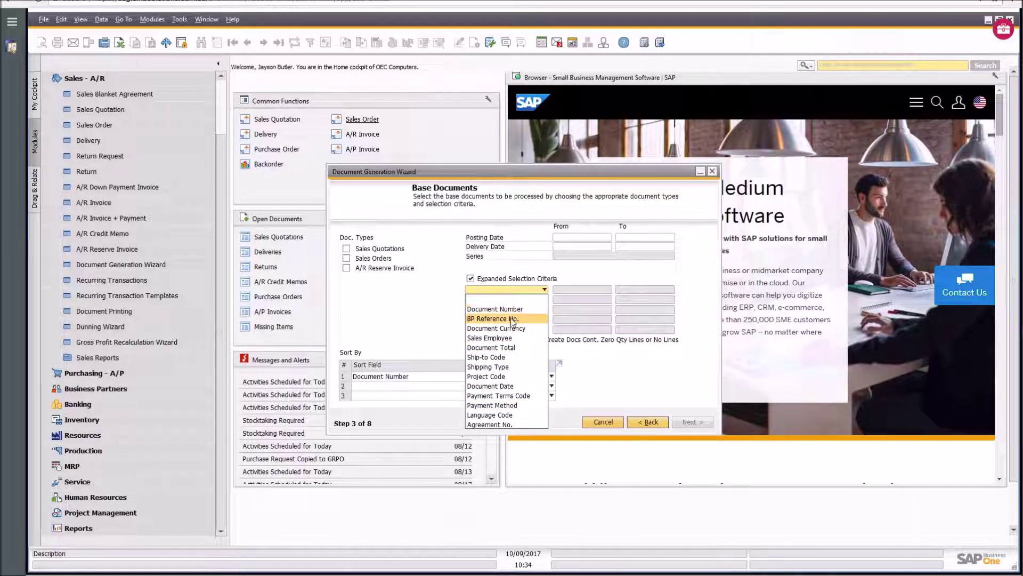
left_click(500, 367)
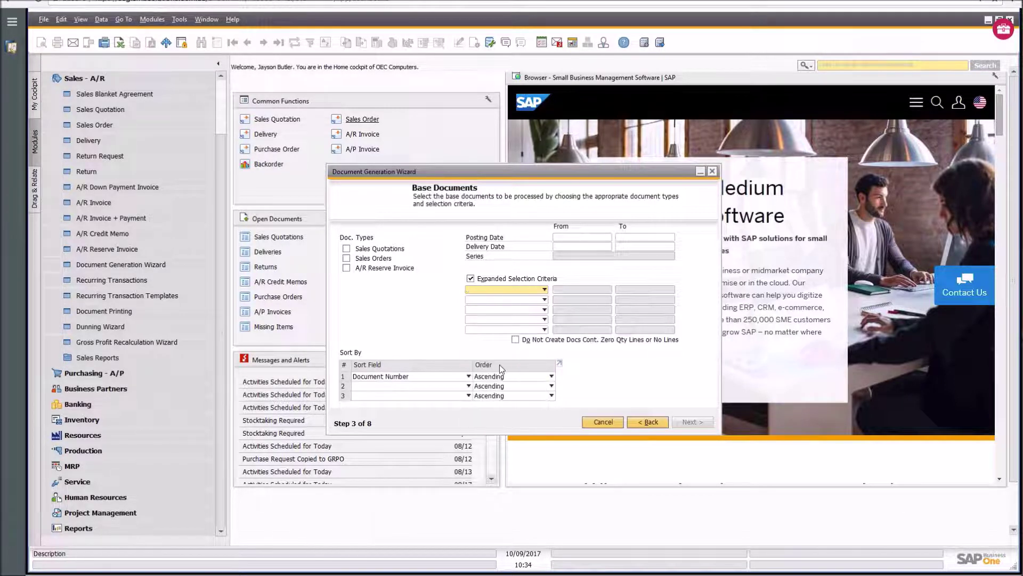
left_click(671, 290)
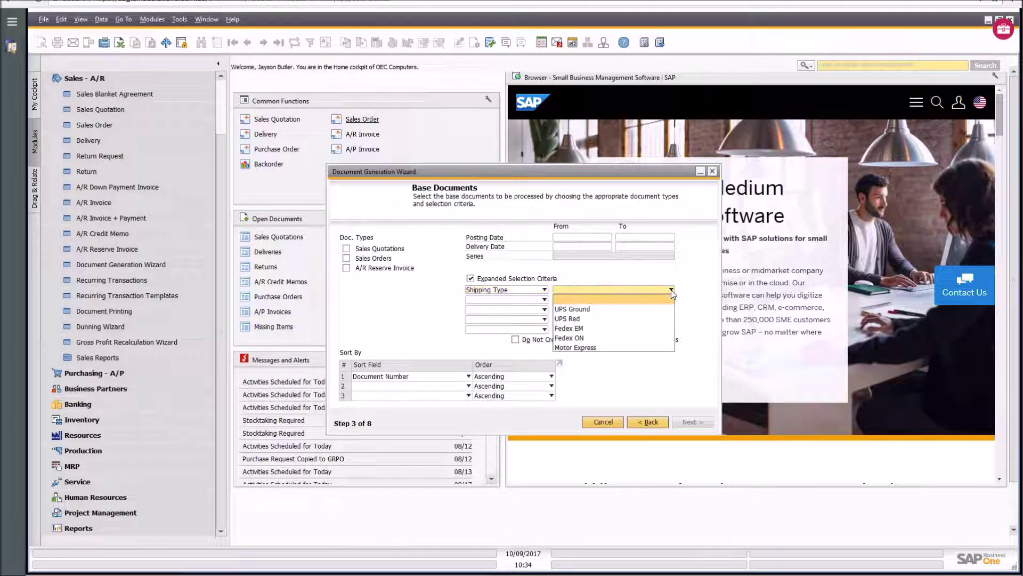
left_click(570, 319)
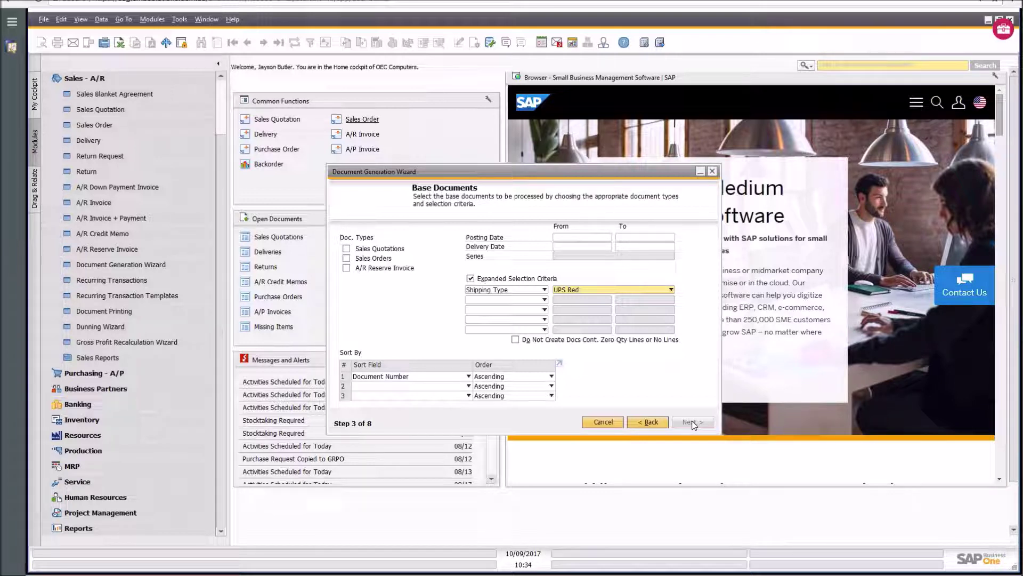
left_click(346, 259)
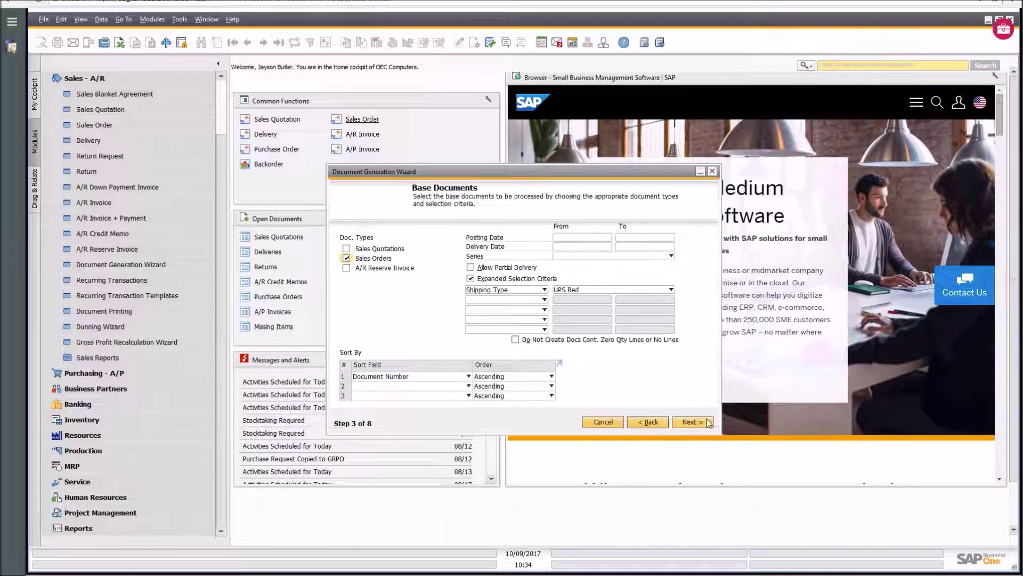
Keep Sales Orders as the base document type with the series left empty, and continue to the consolidation options
left_click(346, 260)
left_click(347, 259)
left_click(659, 257)
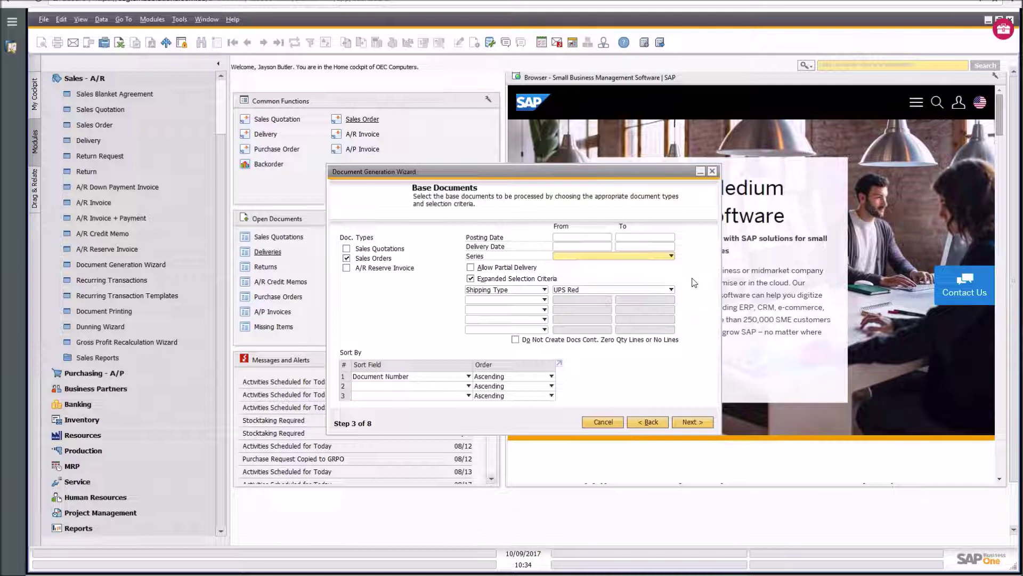
left_click(705, 425)
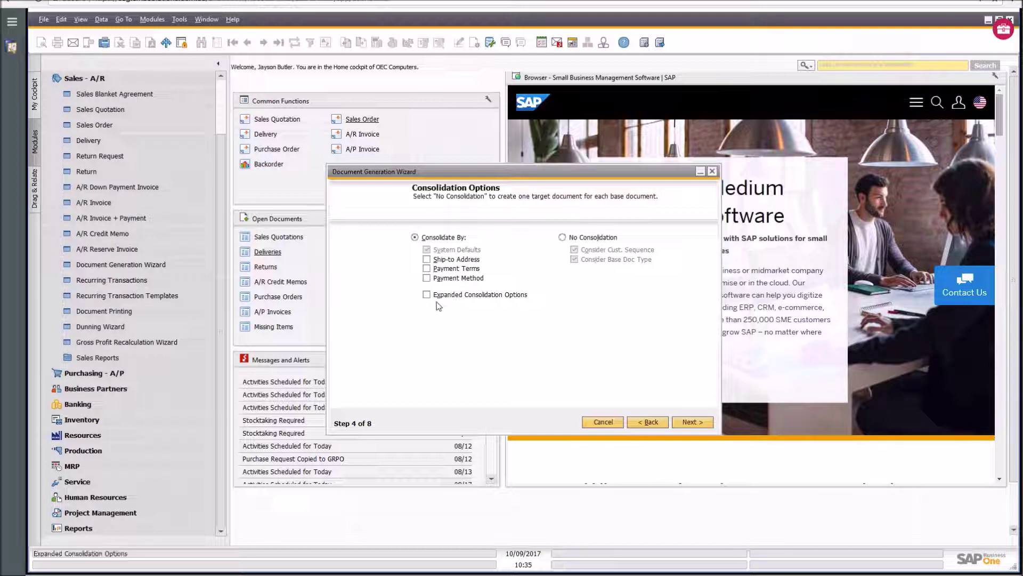
left_click(427, 295)
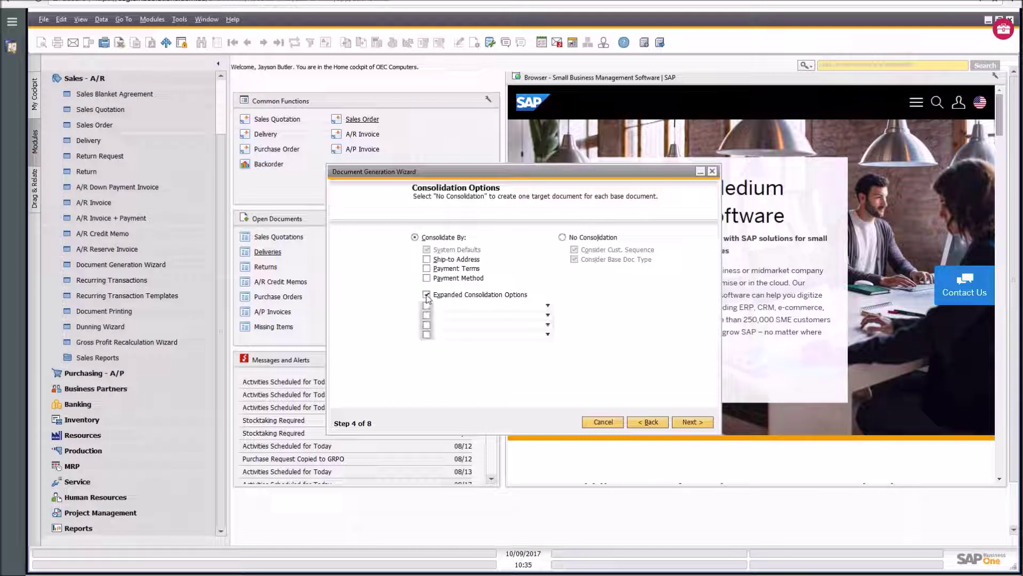
left_click(544, 308)
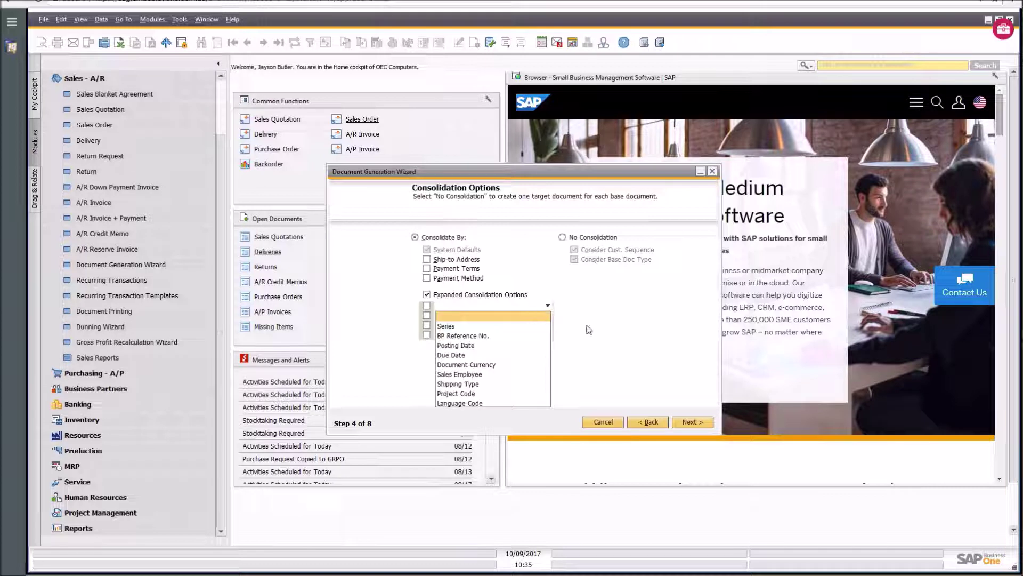
left_click(570, 321)
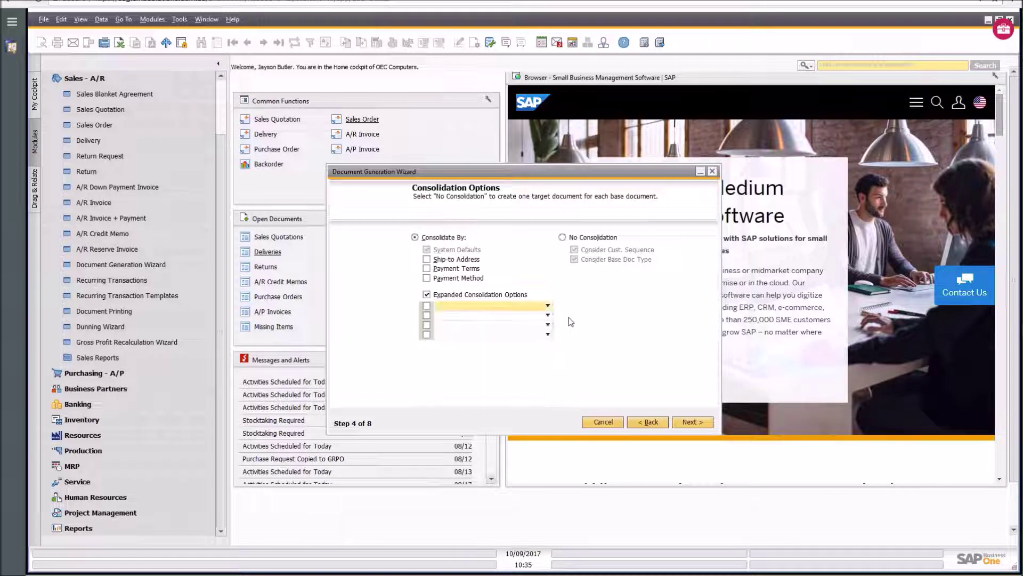
left_click(428, 296)
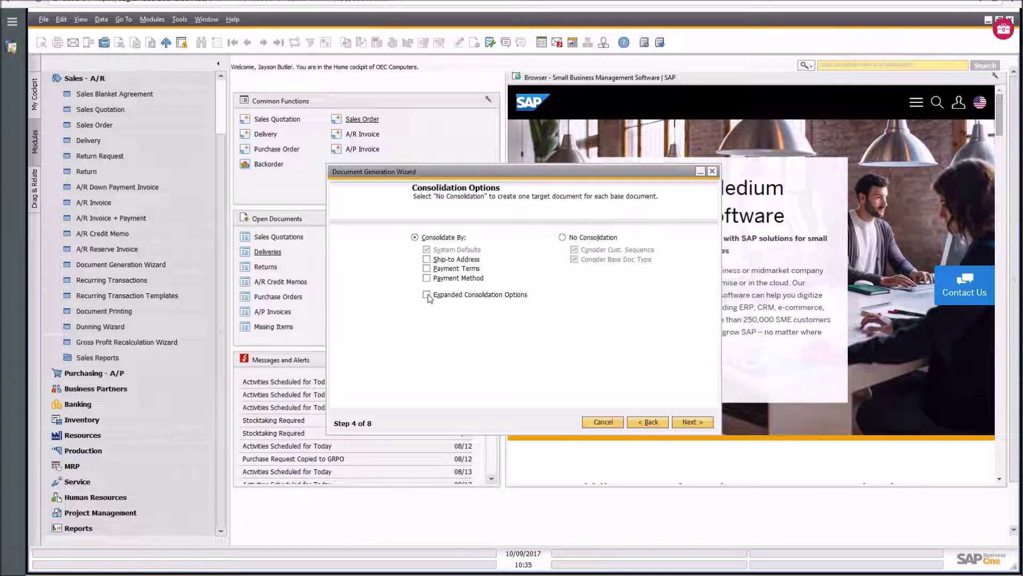
Choose No Consolidation and add the customers of all customer groups, continuing to the messages and alerts settings
left_click(562, 238)
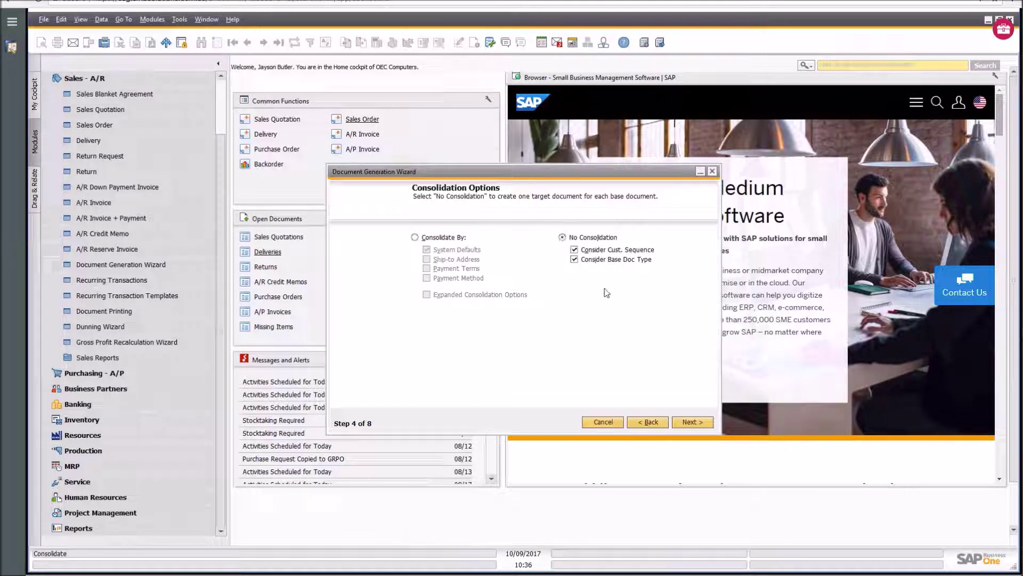
left_click(691, 424)
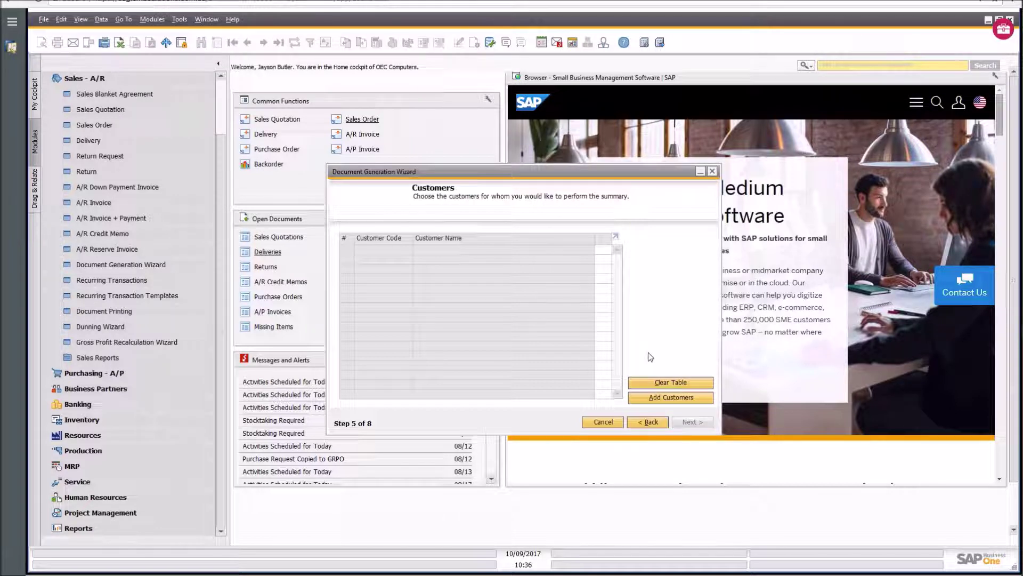
left_click(665, 398)
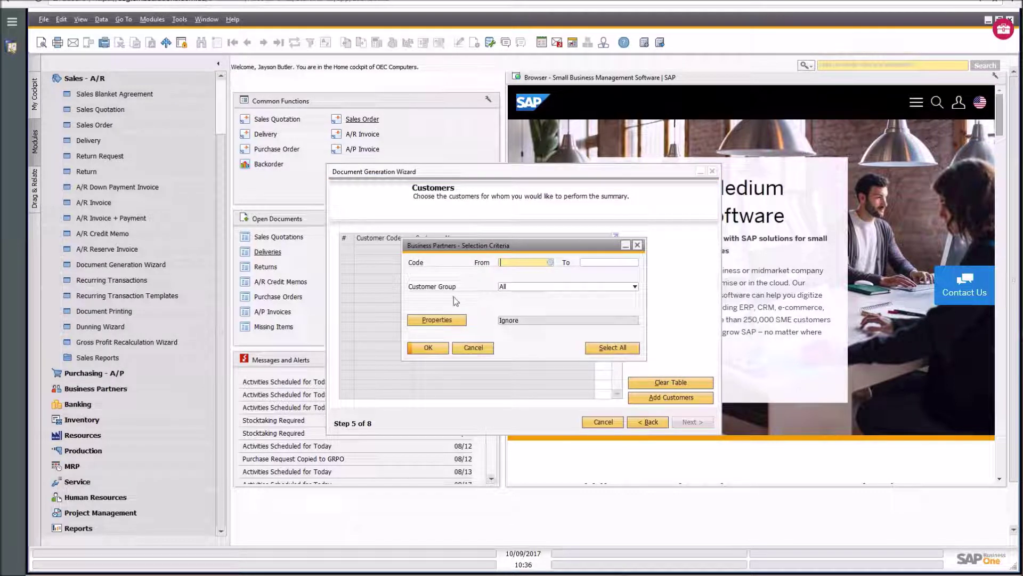
left_click(432, 348)
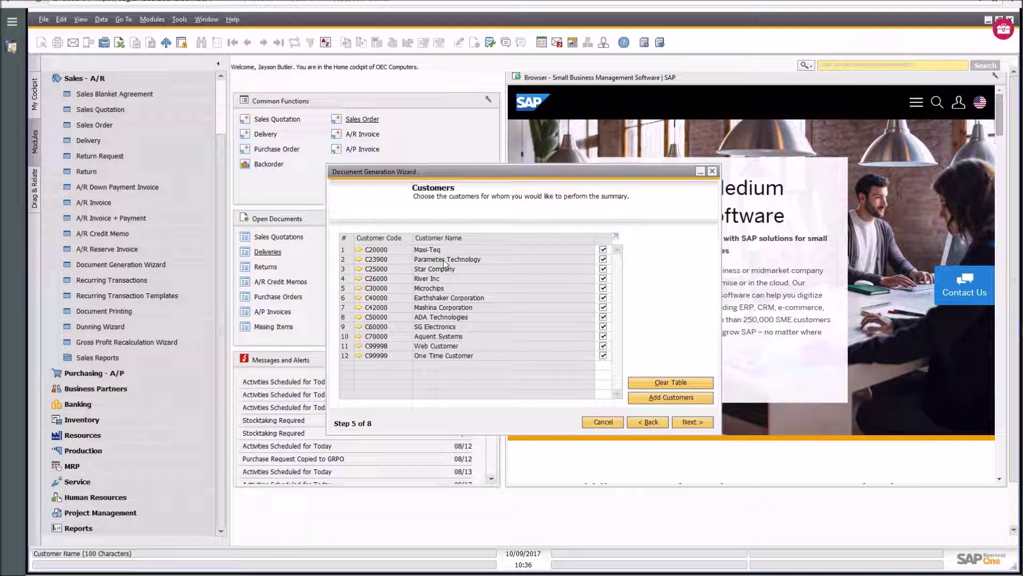
left_click(700, 426)
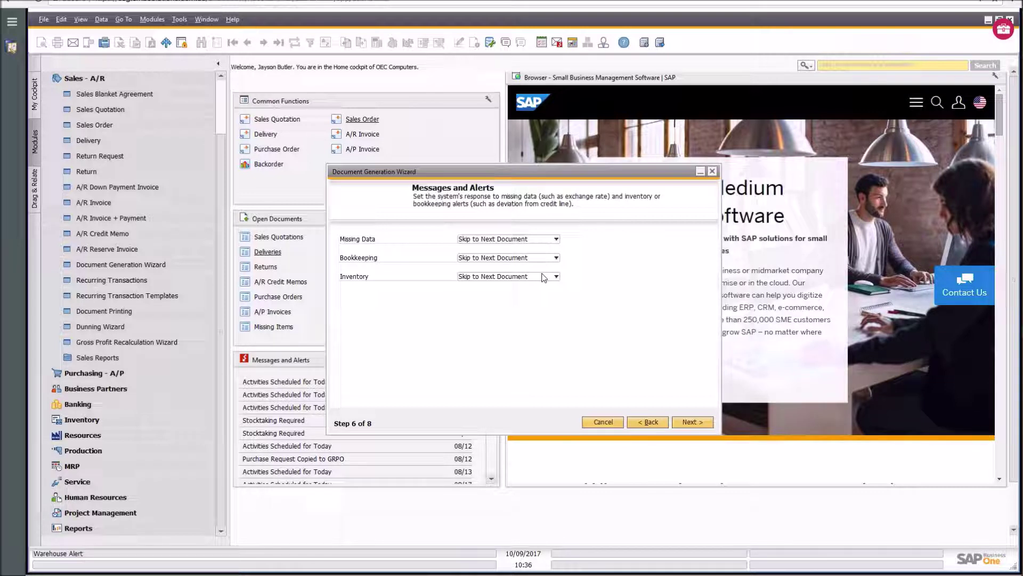
Keep Skip to Next Document as the response for missing data, bookkeeping and inventory, and continue to the save options
left_click(529, 240)
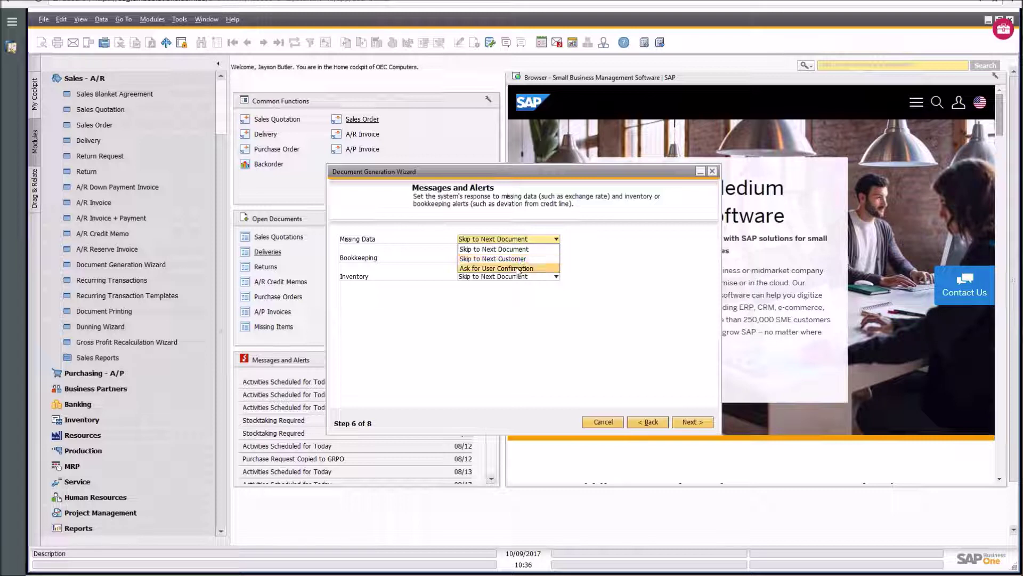
left_click(606, 281)
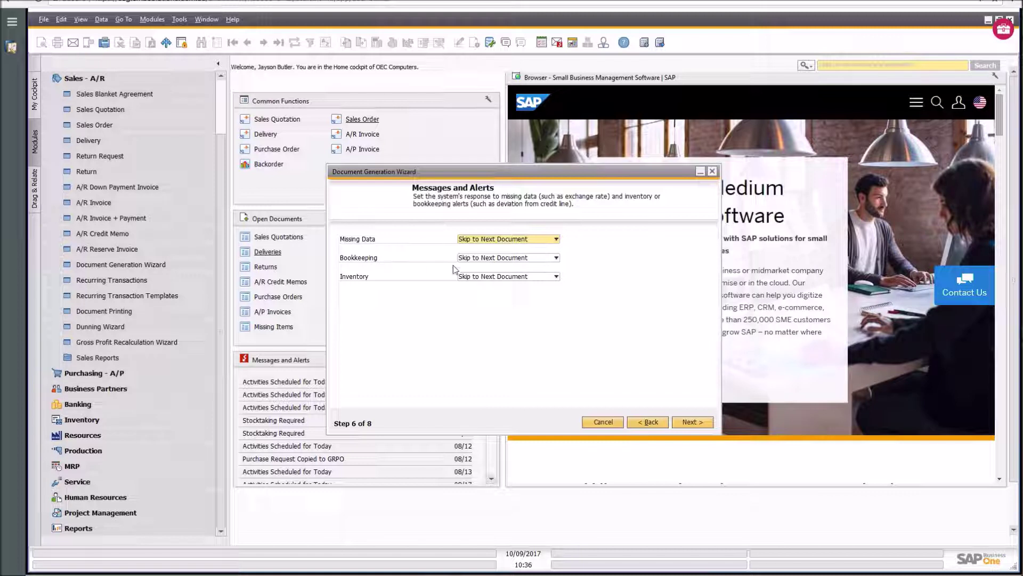
left_click(695, 422)
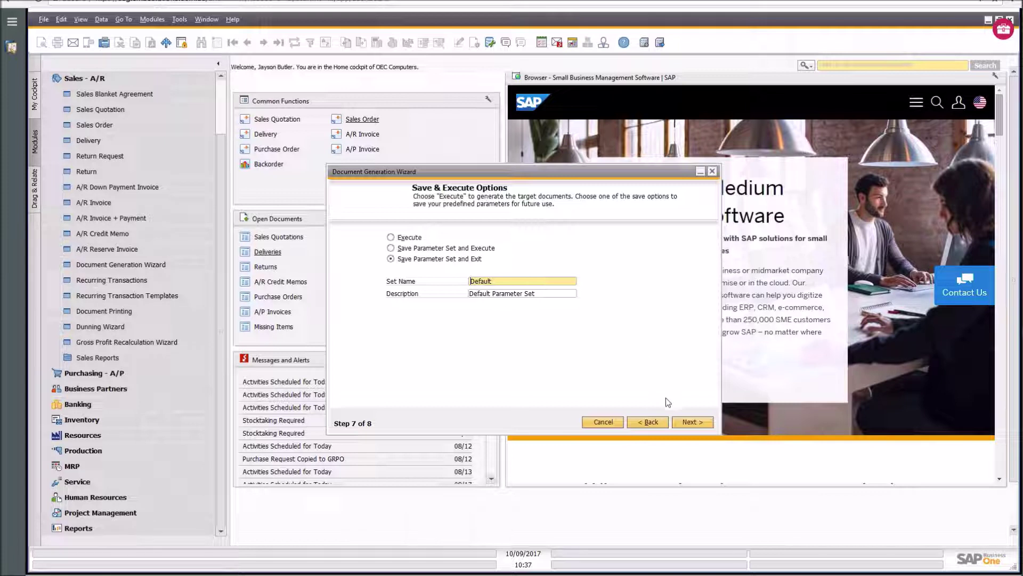
Save the Default parameter set with Save Parameter Set and Exit, and finish the wizard after reviewing the summary report
left_click(696, 422)
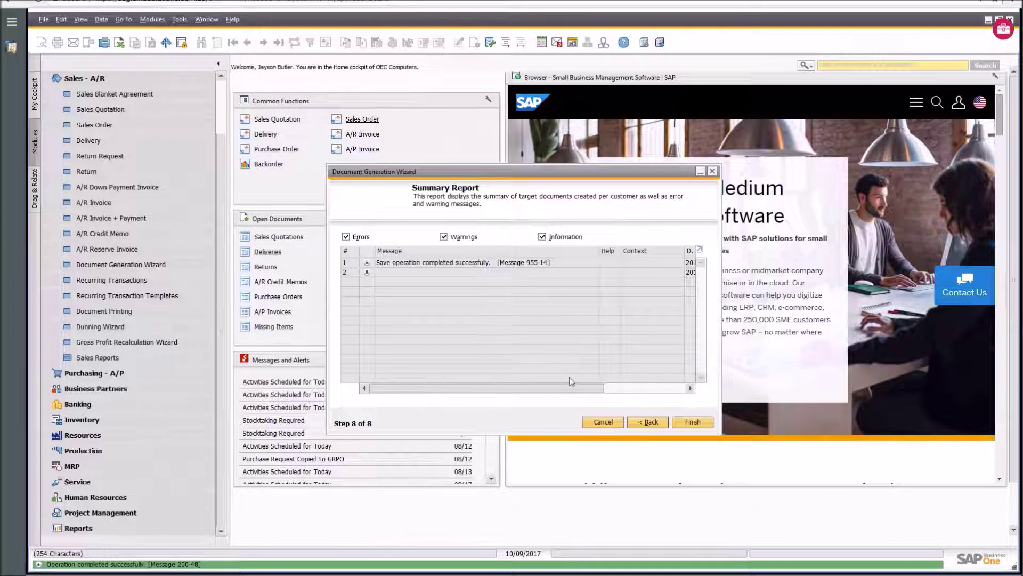
left_click_drag(590, 395, 666, 391)
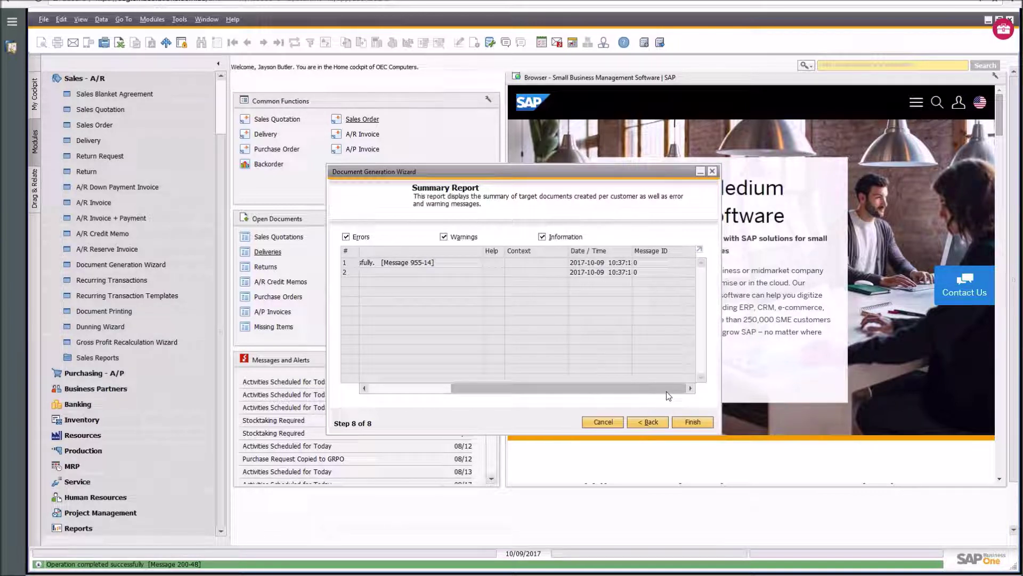
left_click(696, 423)
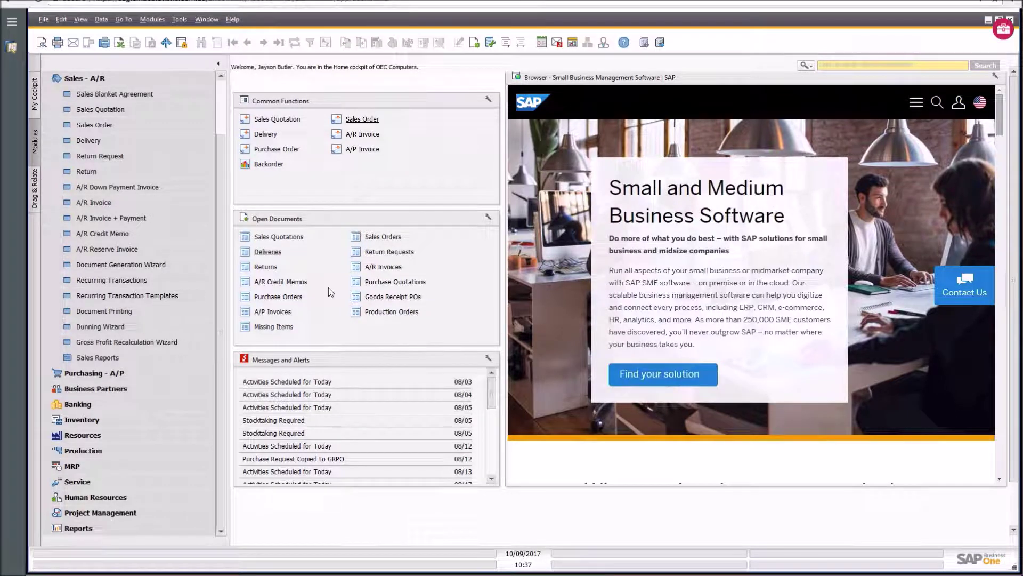
Restart the Document Generation Wizard and load the existing Default parameter set, continuing to its target document settings
left_click(143, 203)
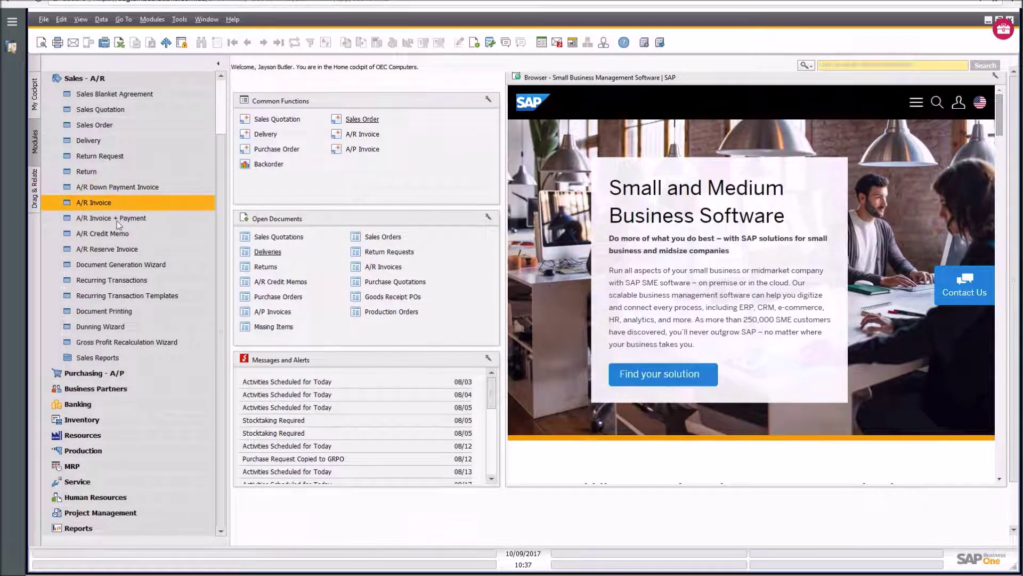
left_click(132, 264)
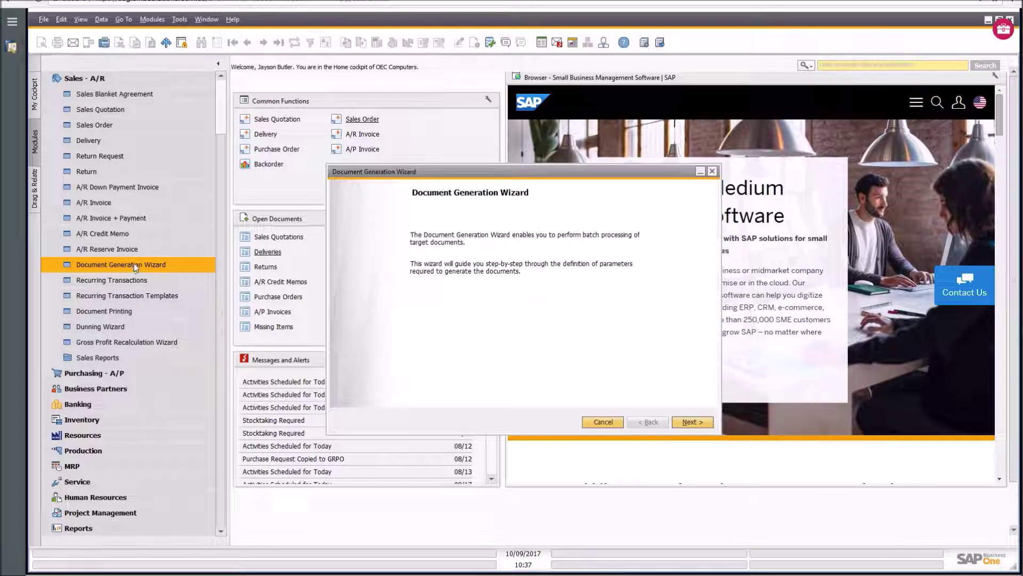
left_click(686, 418)
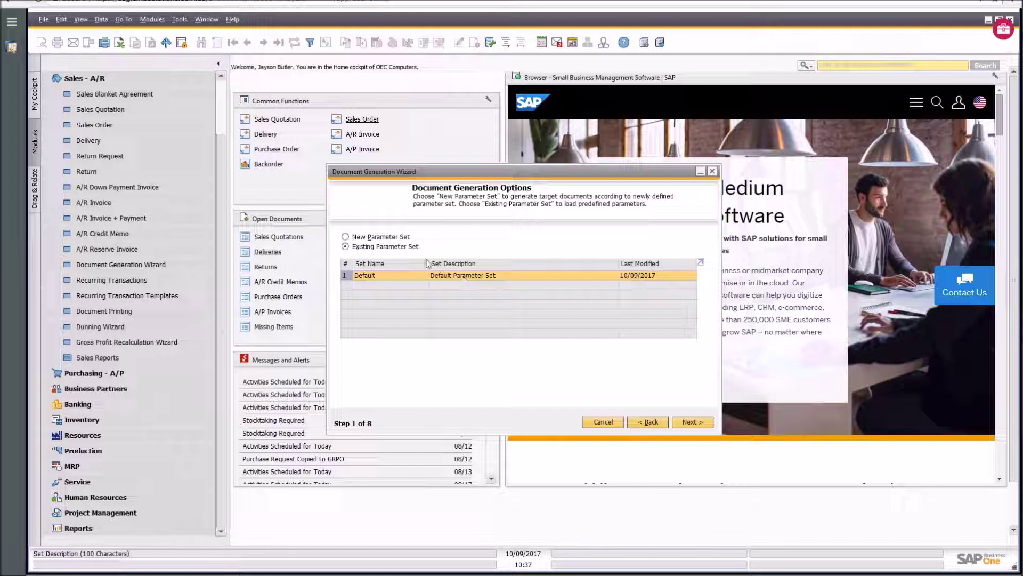
left_click(706, 423)
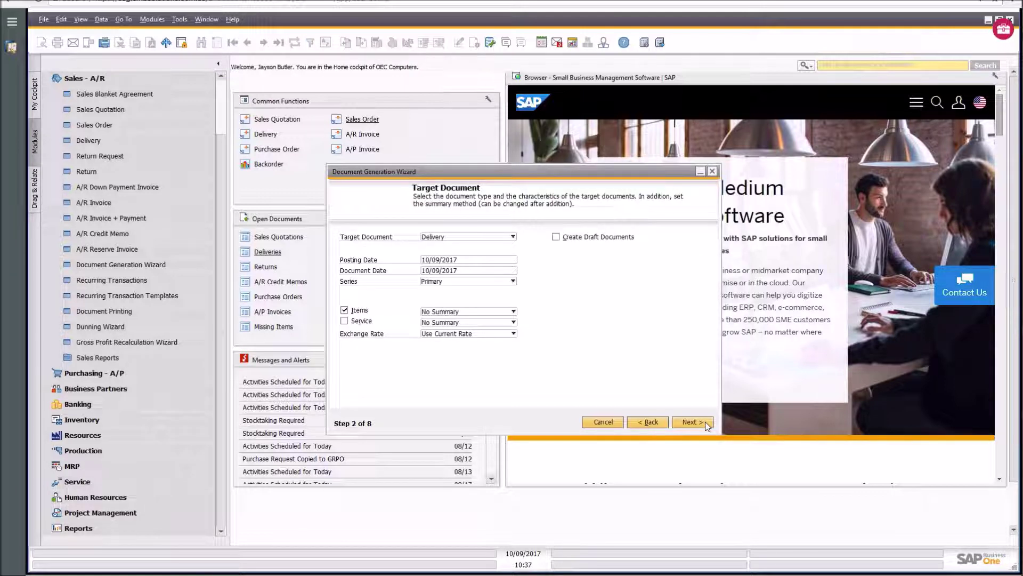
Accept the loaded settings through all wizard pages and request the run with Save Parameter Set and Execute
left_click(706, 423)
left_click(706, 424)
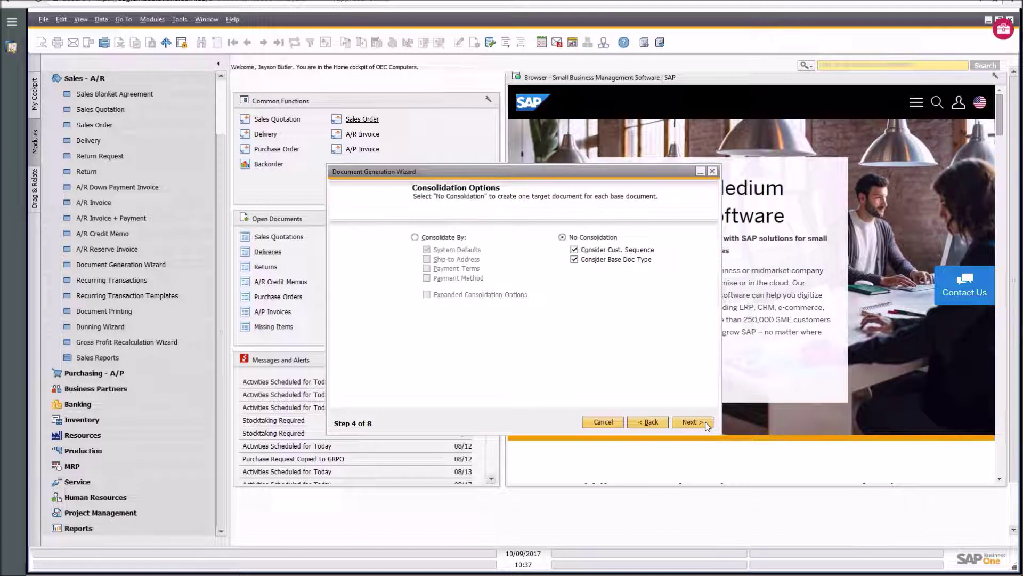
left_click(707, 426)
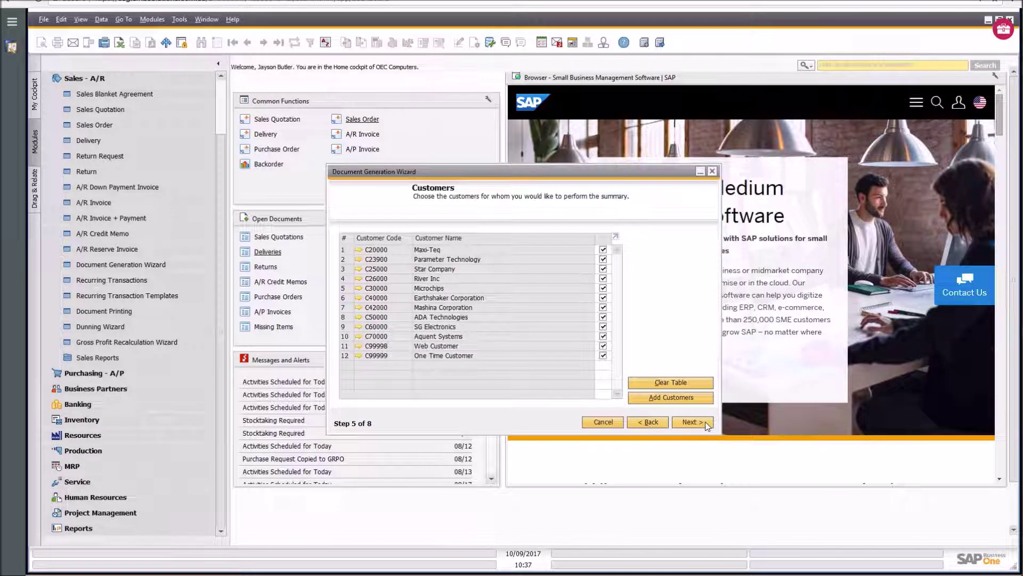
left_click(706, 426)
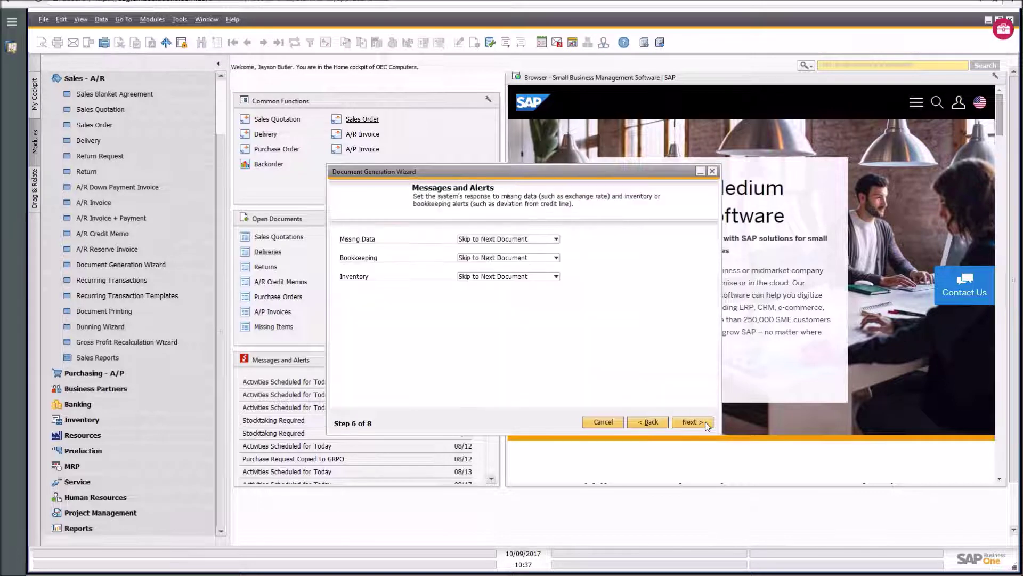
left_click(707, 426)
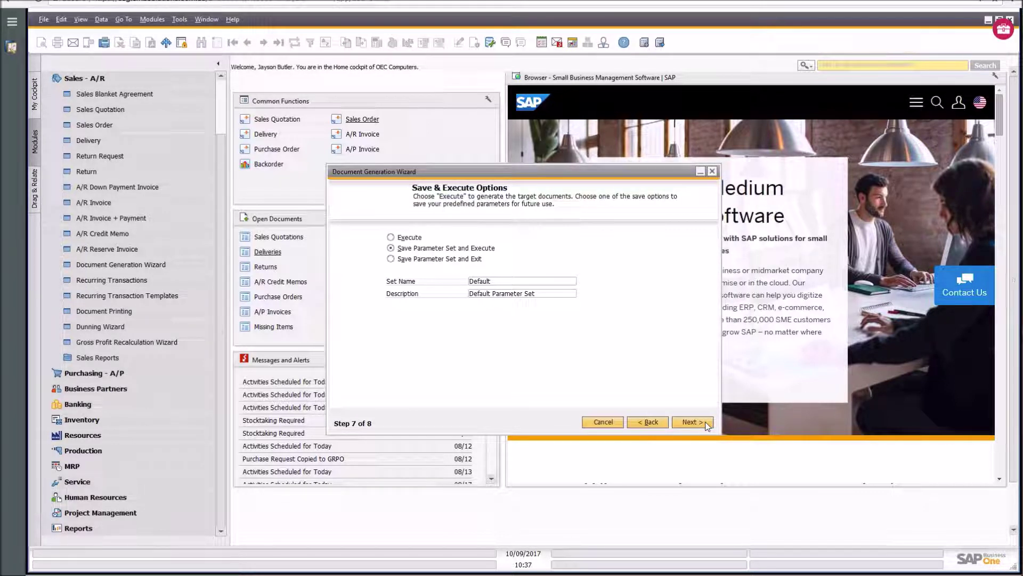
left_click(706, 425)
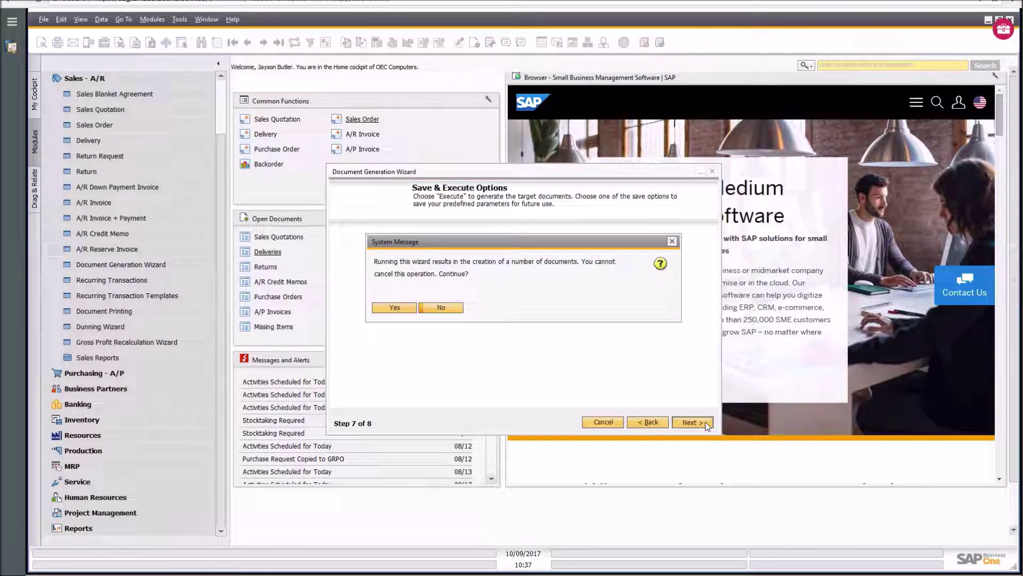
Decline the creation of the documents, go back to the customer list and close the wizard
left_click(442, 308)
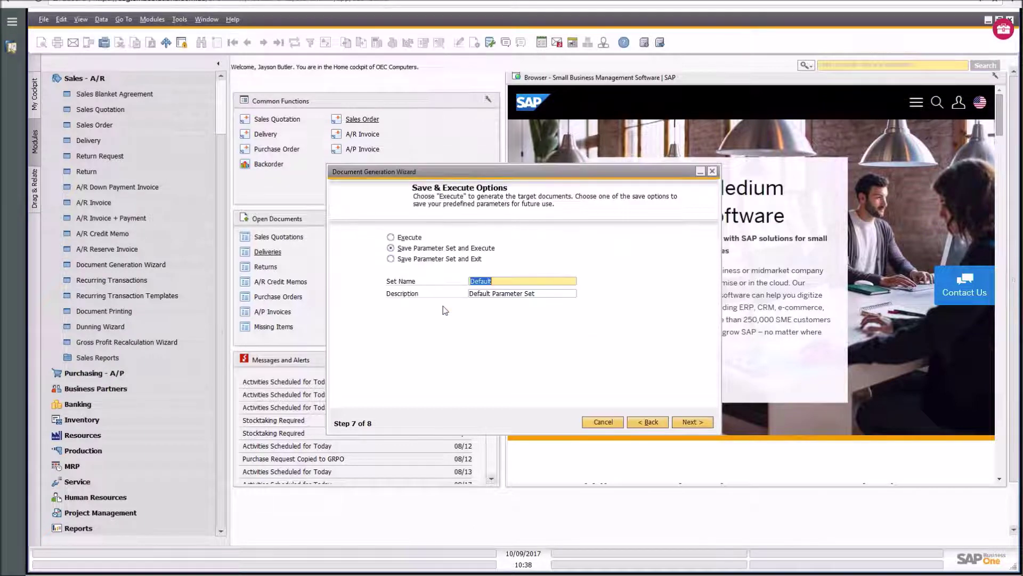
left_click(651, 424)
left_click(651, 424)
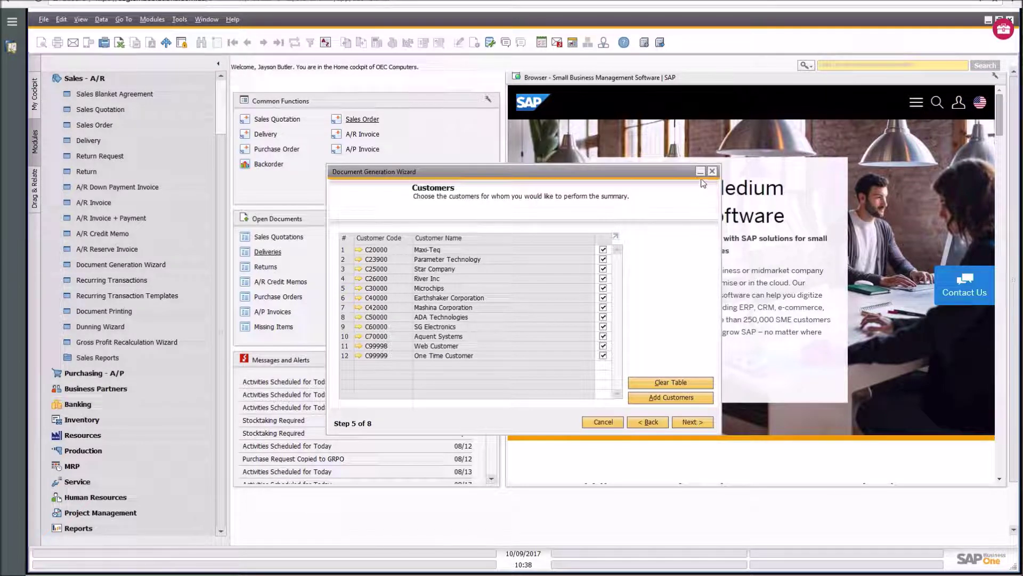
left_click(713, 172)
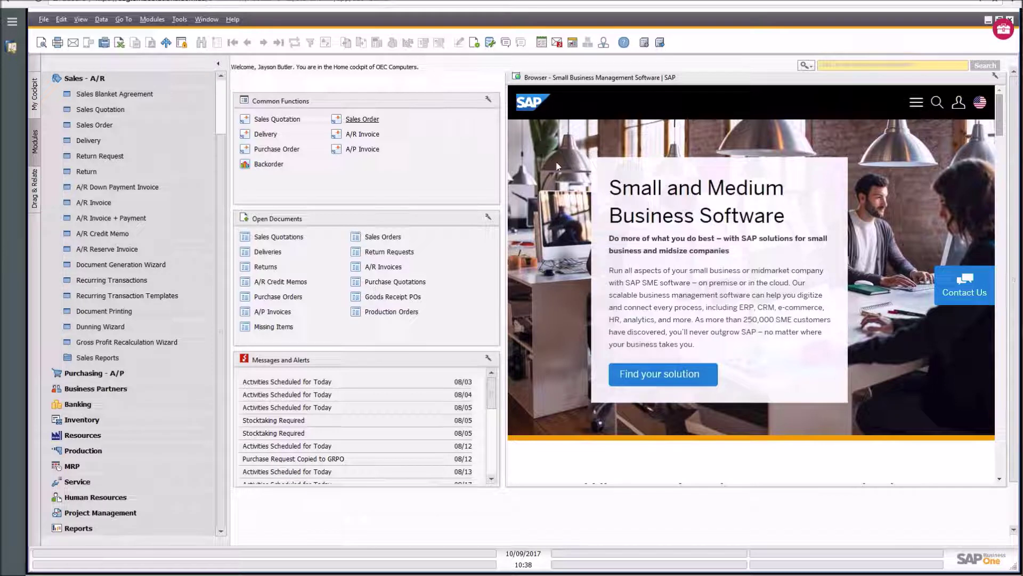
left_click(87, 140)
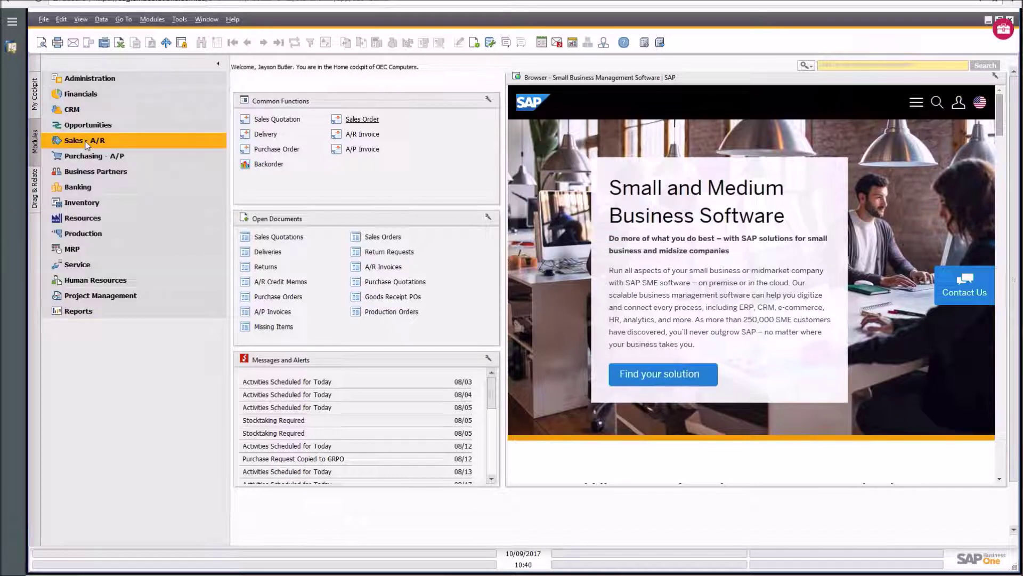
left_click(87, 141)
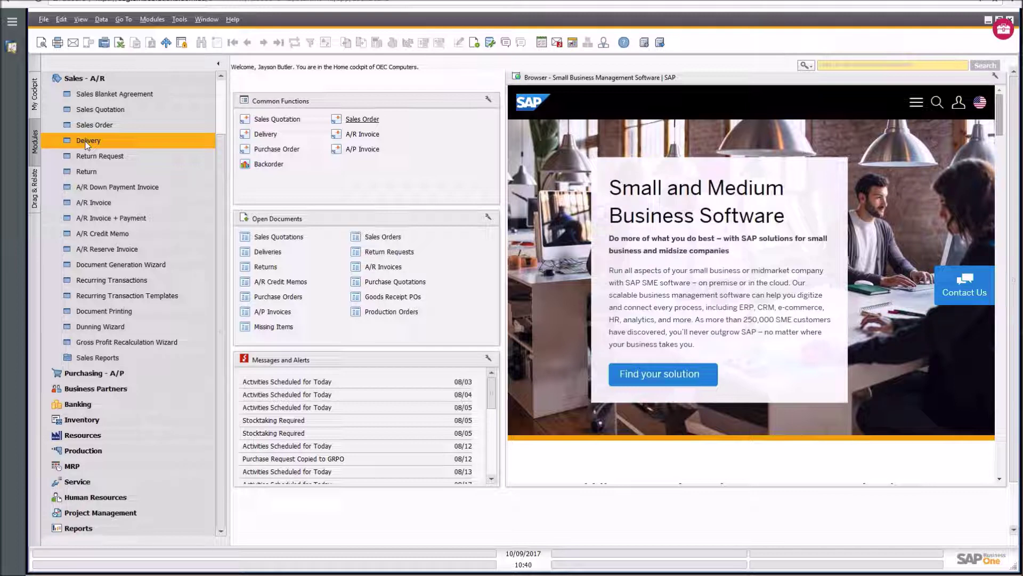
left_click(83, 80)
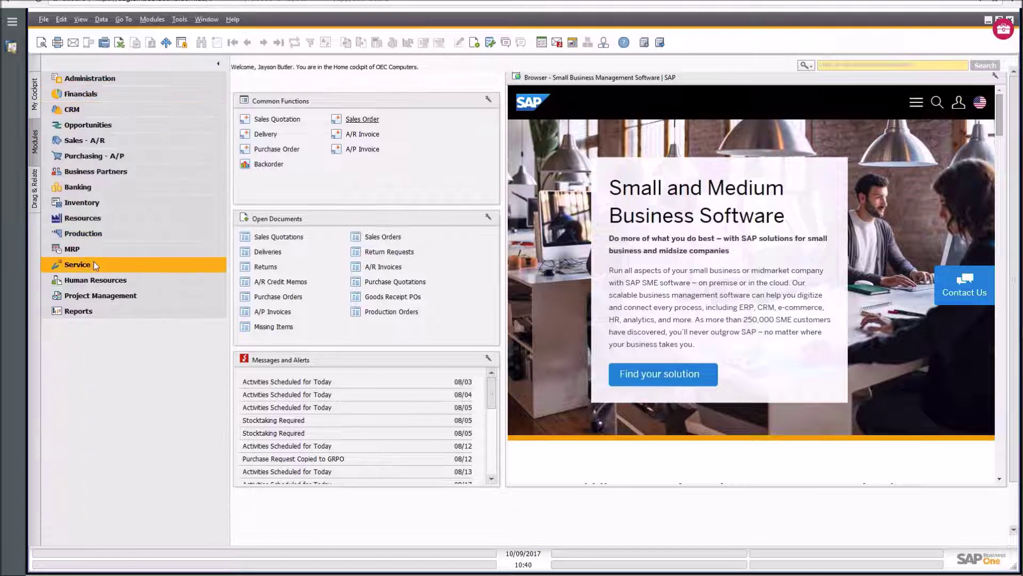
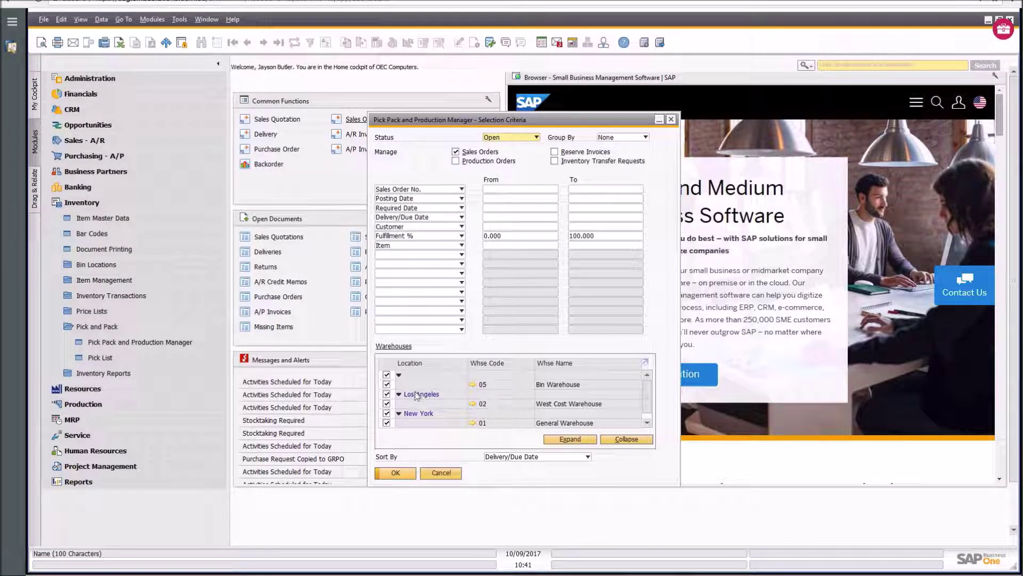
List the open sales orders with the current selection criteria and mark the first three order lines
left_click(406, 474)
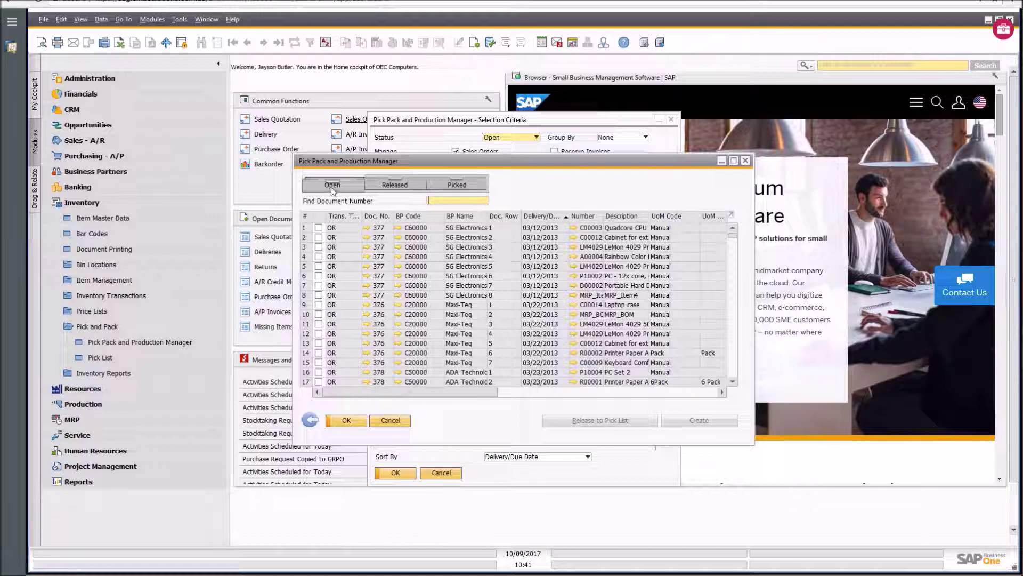
left_click(319, 228)
left_click(318, 237)
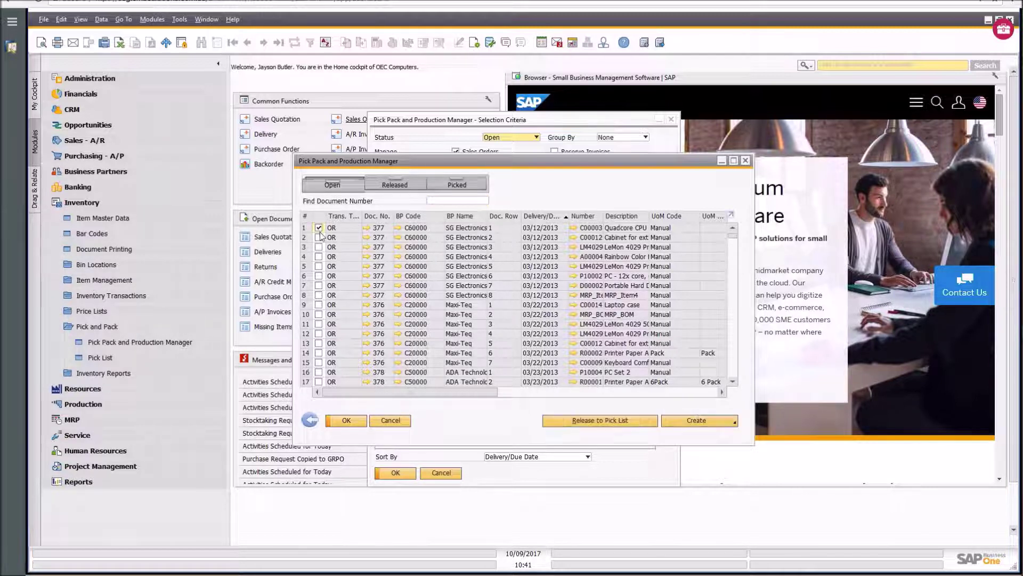
left_click(319, 247)
Discard the line selection to review the Released and Picked lists, and cancel the manager after returning to the Open list
left_click(414, 185)
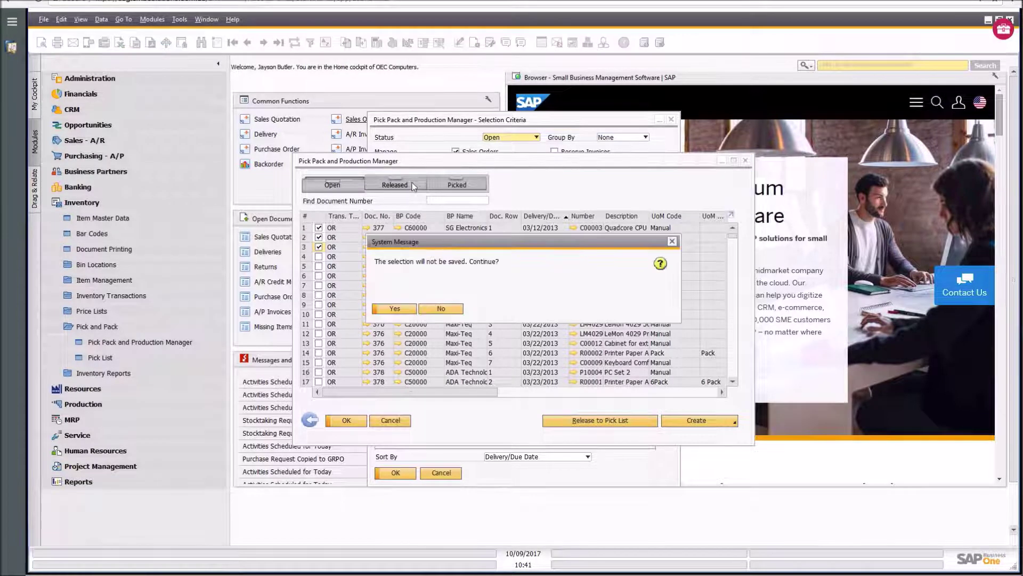
left_click(395, 309)
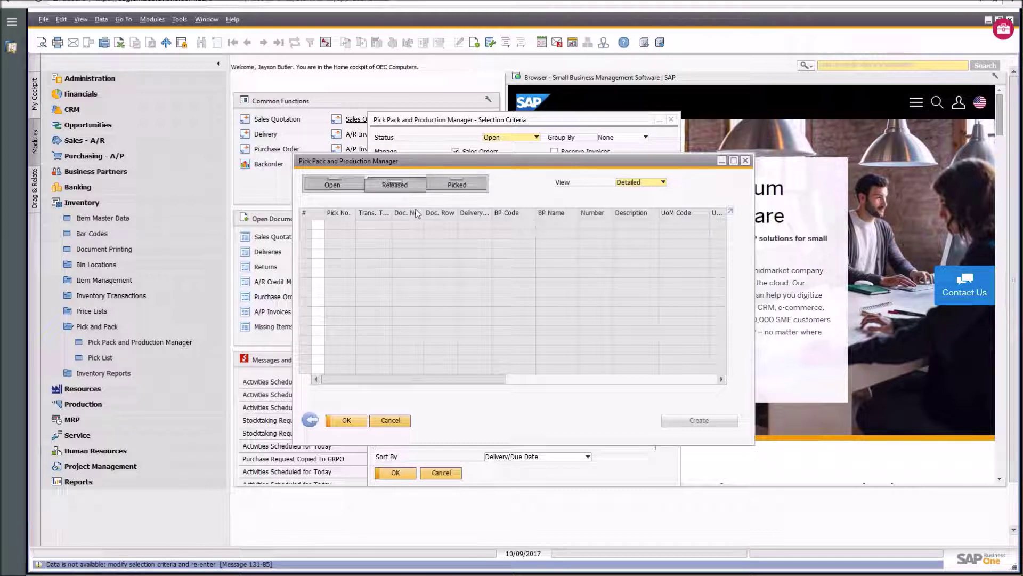
left_click(457, 184)
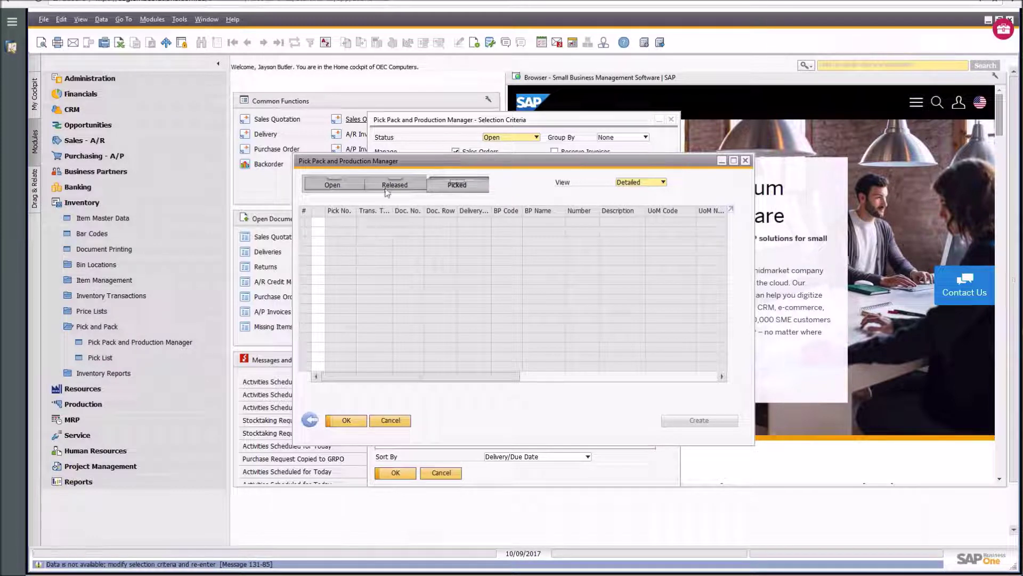
left_click(393, 186)
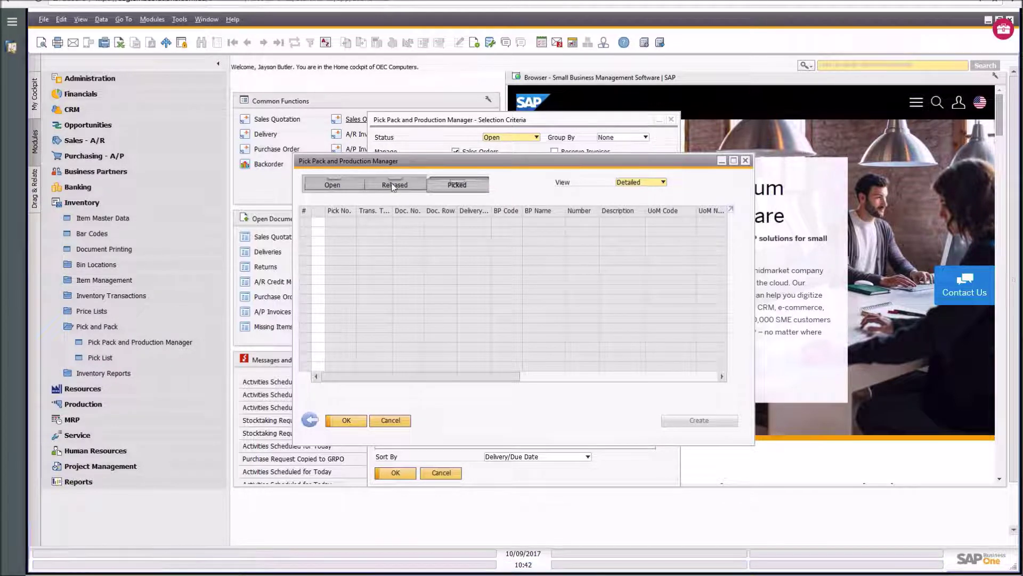
left_click(349, 184)
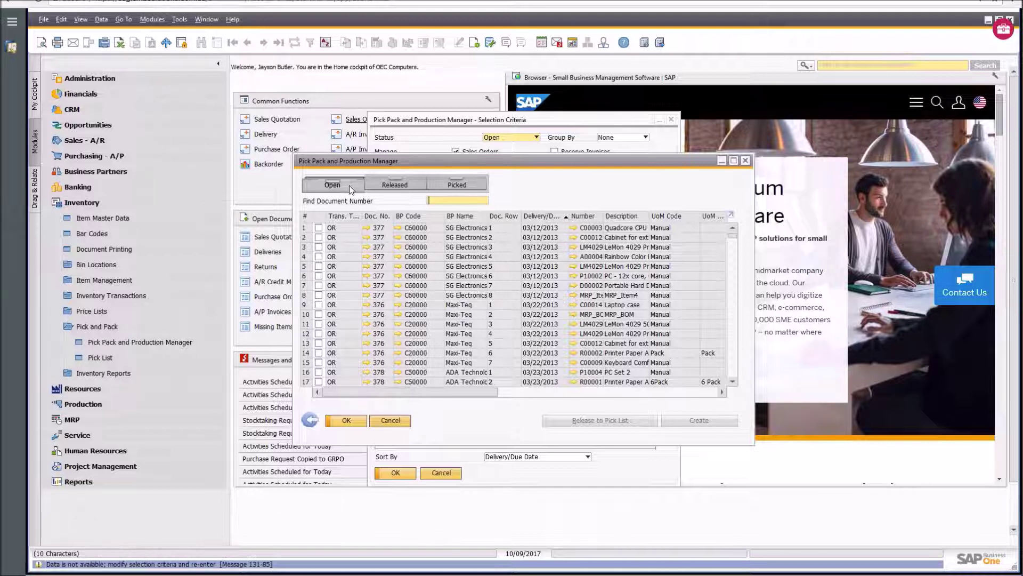
left_click(396, 425)
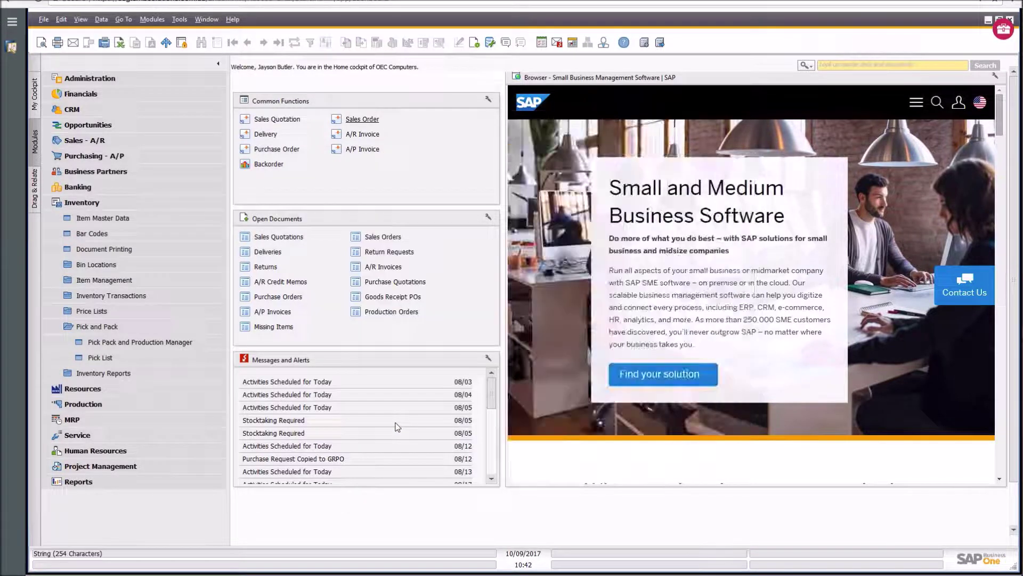